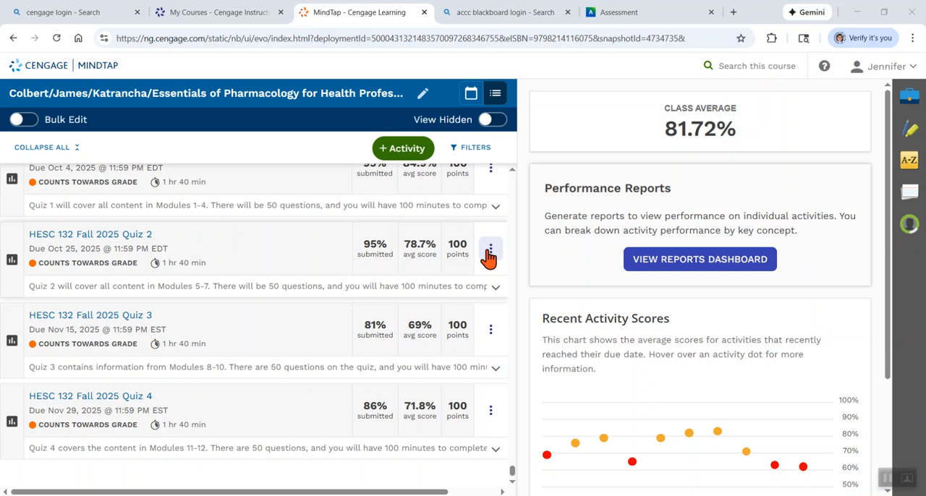
Open the preview of HESC 132 Fall 2025 Quiz 2 from its start page and copy all of the page content
left_click(491, 253)
left_click(490, 254)
left_click(492, 253)
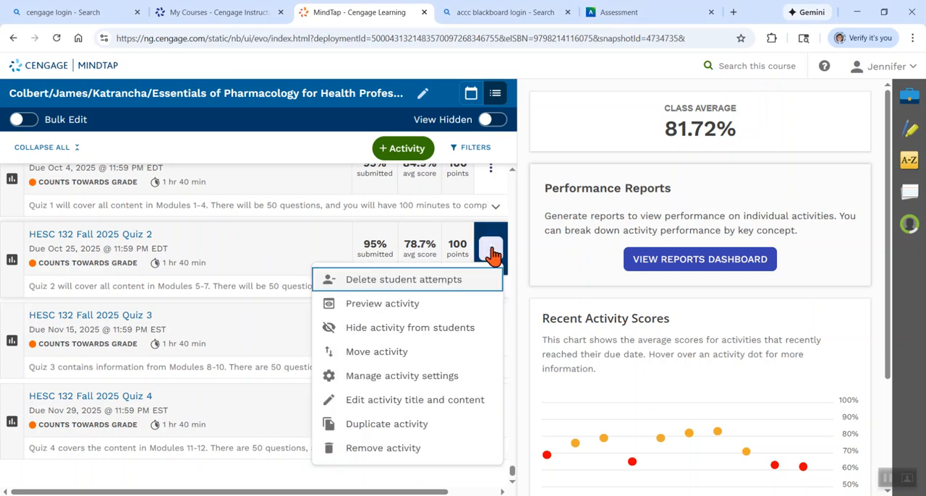
left_click(423, 312)
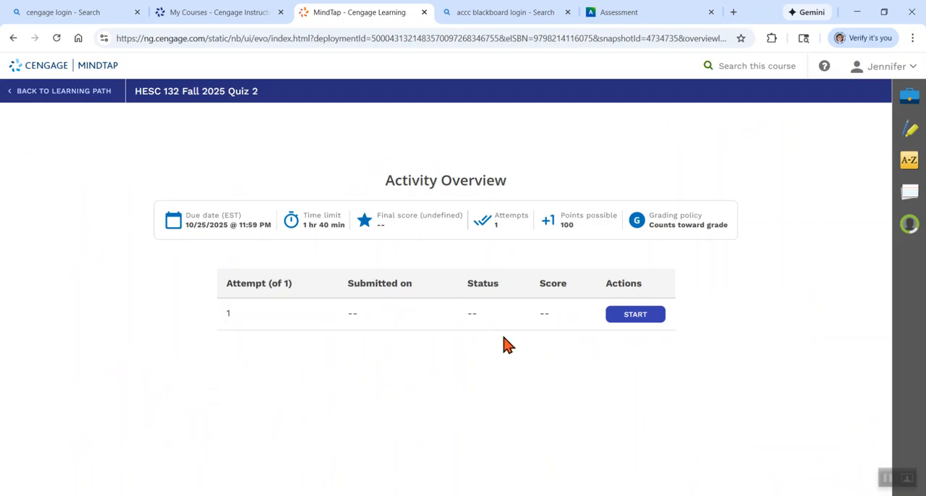
left_click(634, 322)
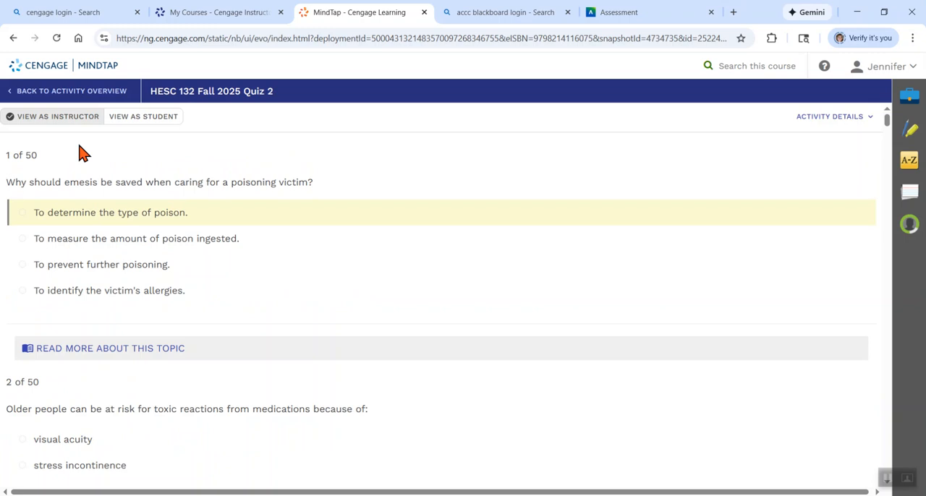
key("ctrl+a")
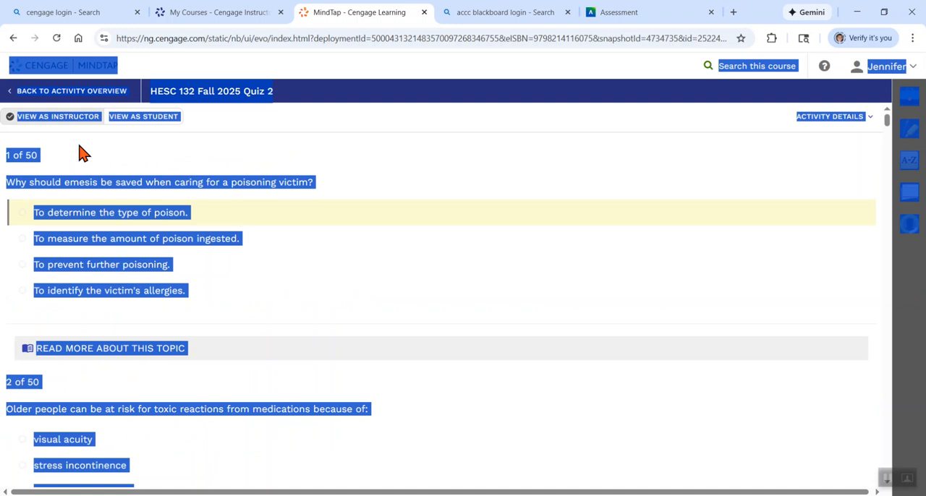
Switch to New Test 12/8/25 in Blackboard, start auto-generating questions, and paste the copied quiz content as the description
left_click(629, 16)
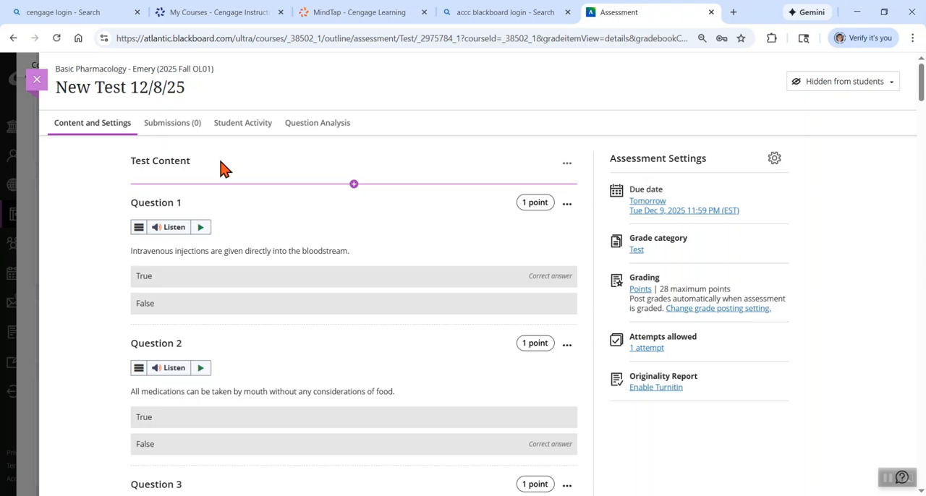
left_click(354, 186)
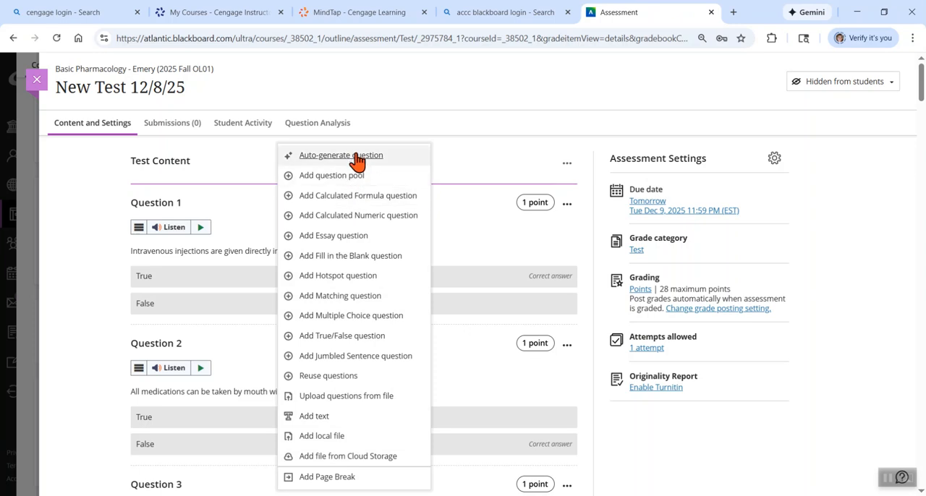
left_click(357, 157)
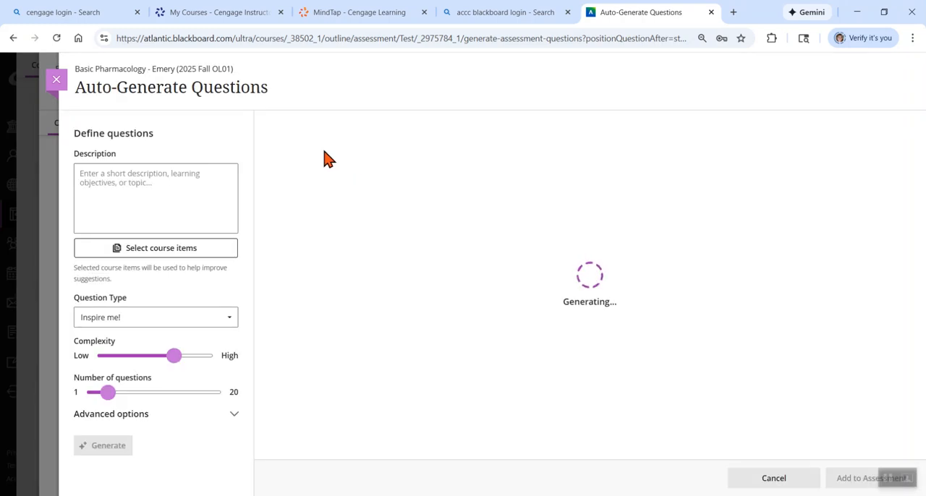
left_click(128, 207)
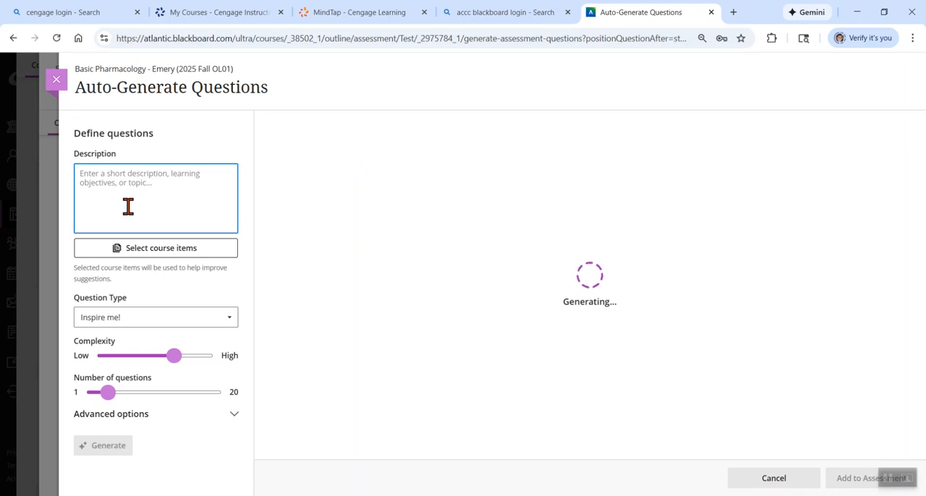
key("ctrl+v")
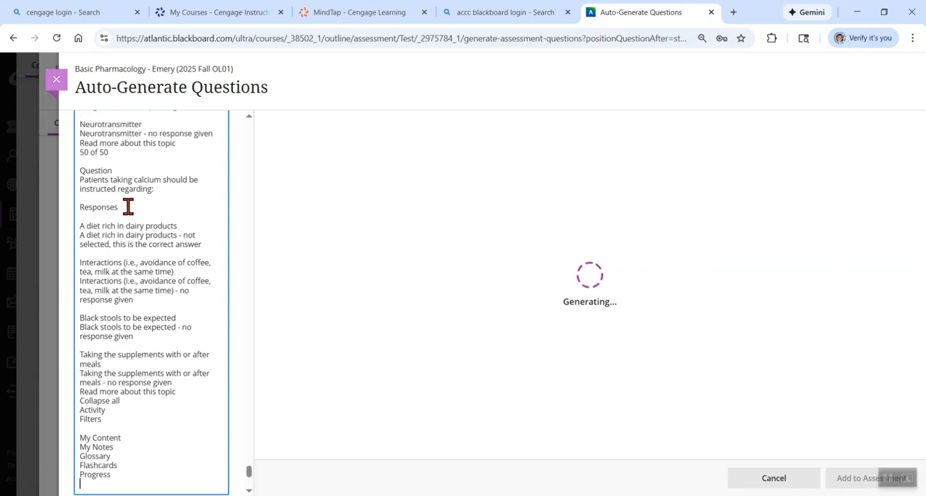
Generate multiple-choice questions from the pasted content, with the complexity lowered and the number of questions raised close to the maximum of 20
scroll(128, 207, "down", 4)
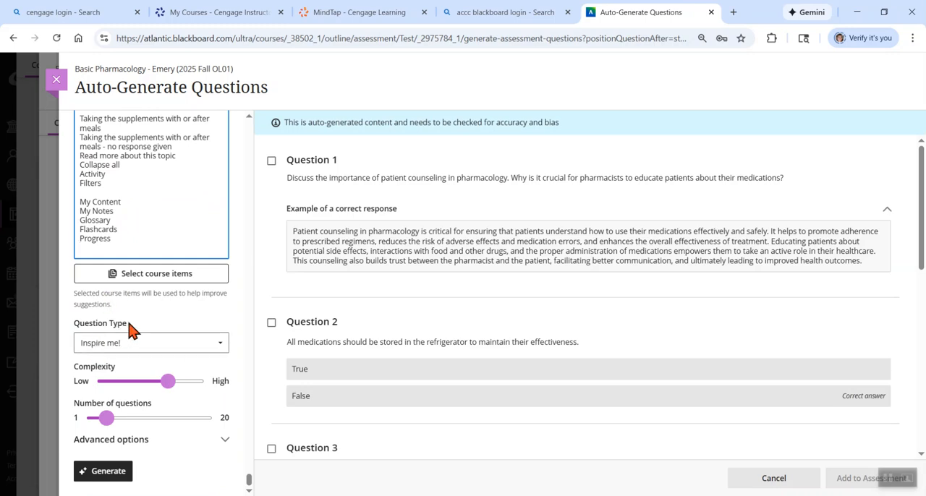
left_click(153, 345)
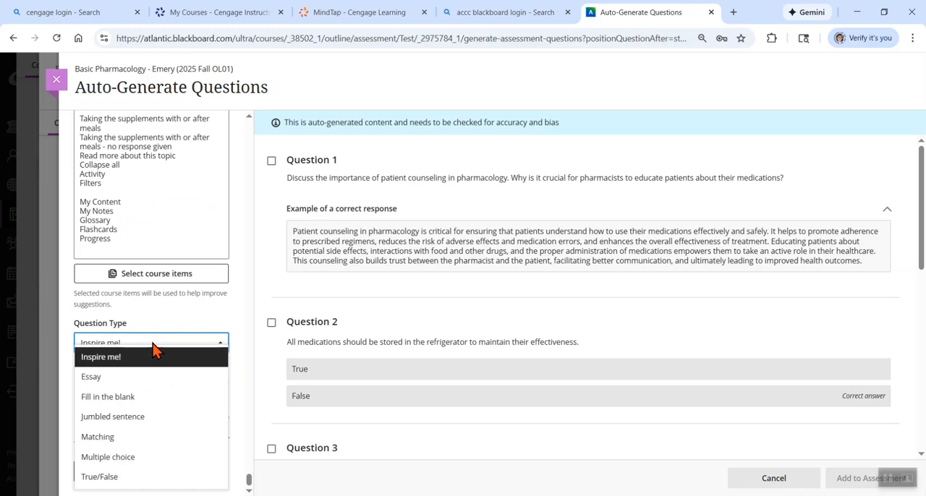
left_click(118, 457)
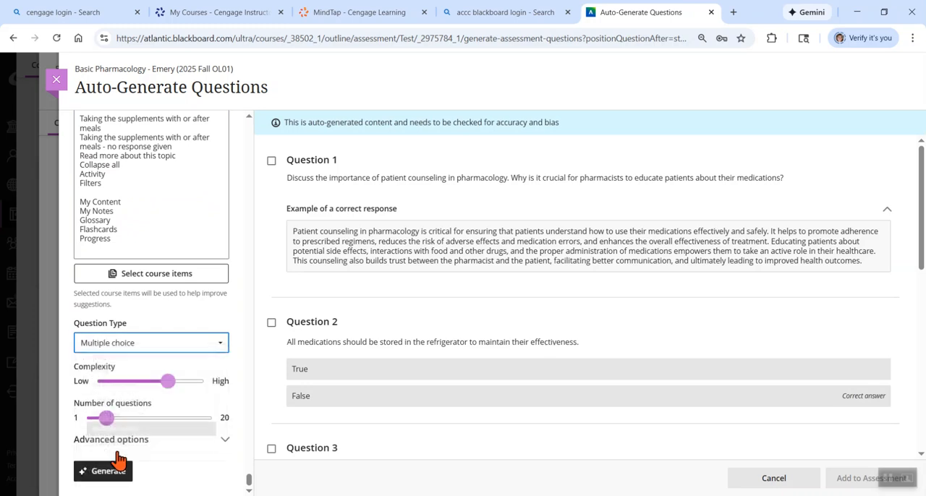
left_click(119, 385)
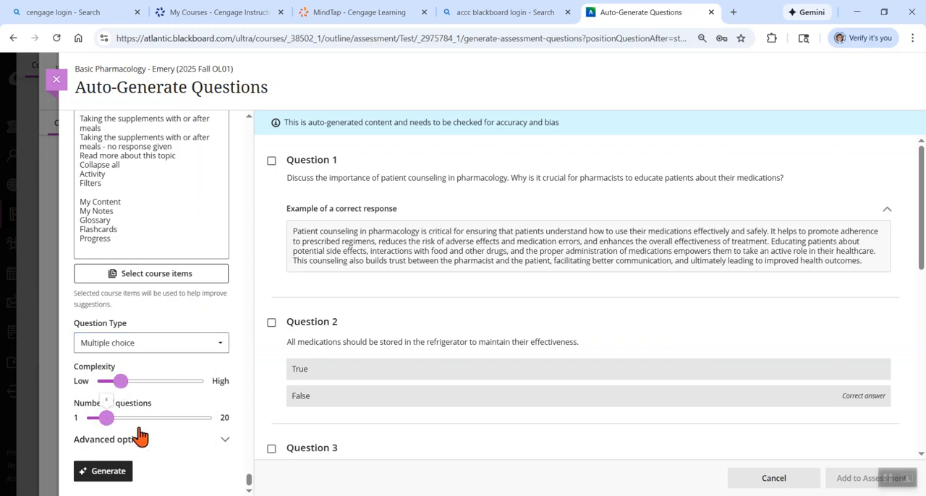
left_click(207, 421)
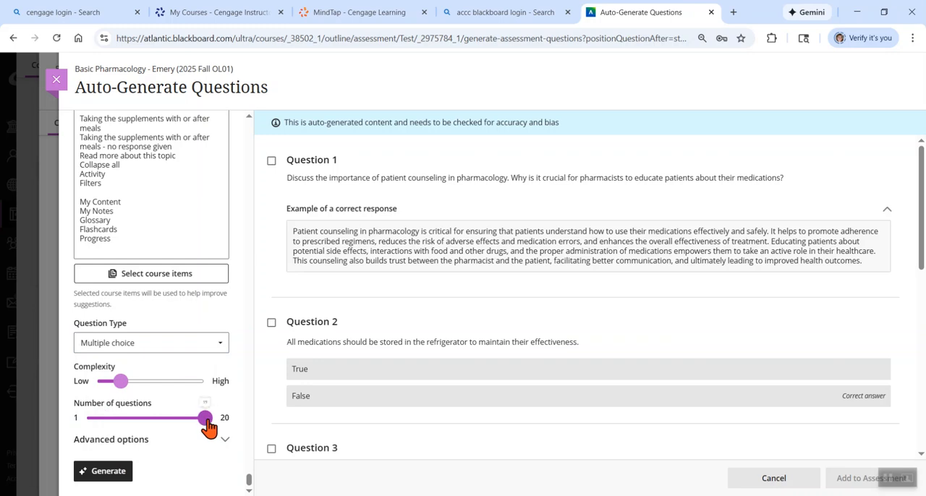
left_click(102, 474)
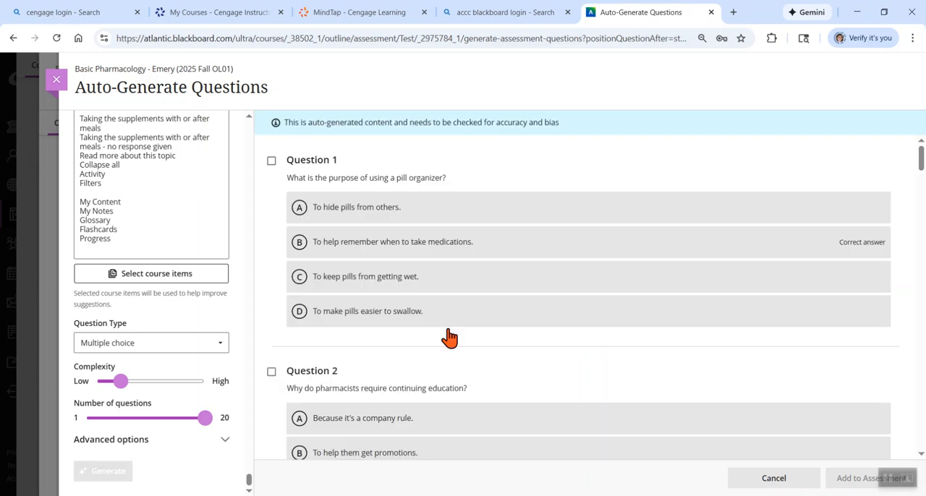
Select generated questions 1 through 17 and question 19 for adding to the assessment
left_click(272, 161)
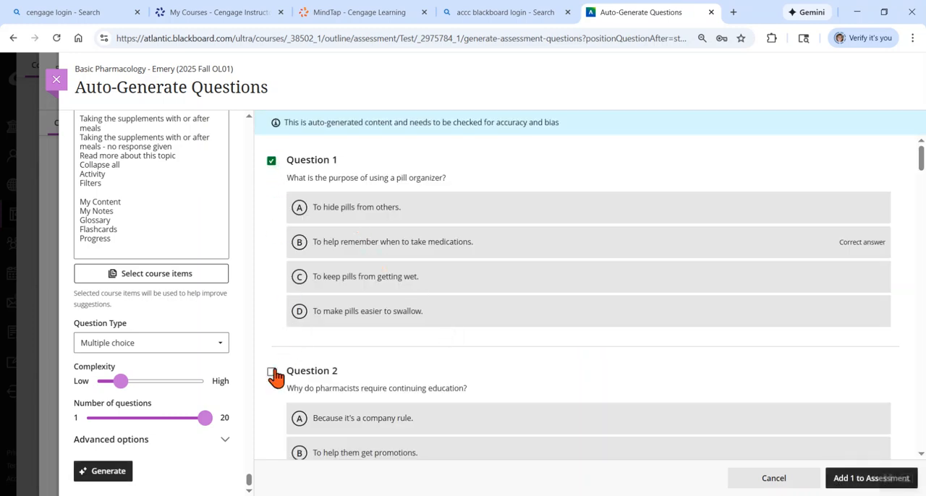
left_click(272, 373)
scroll(274, 378, "down", 3)
left_click(272, 370)
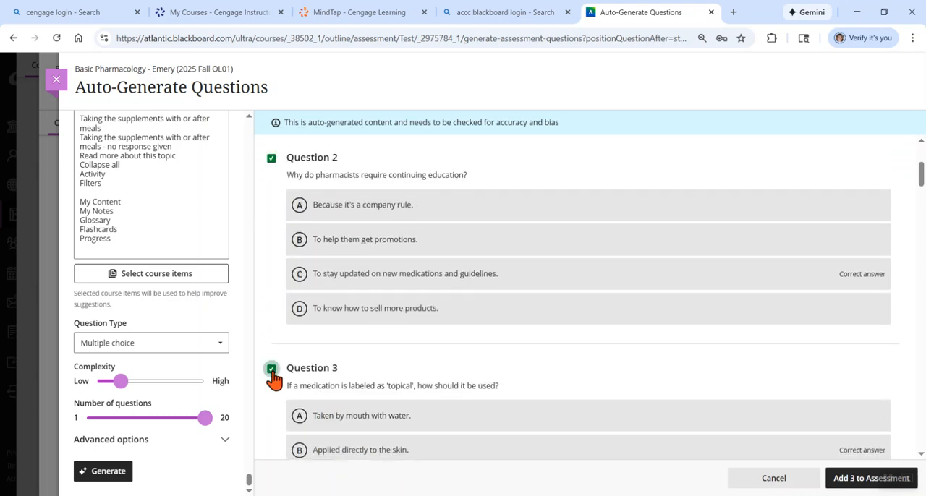
scroll(275, 378, "down", 2)
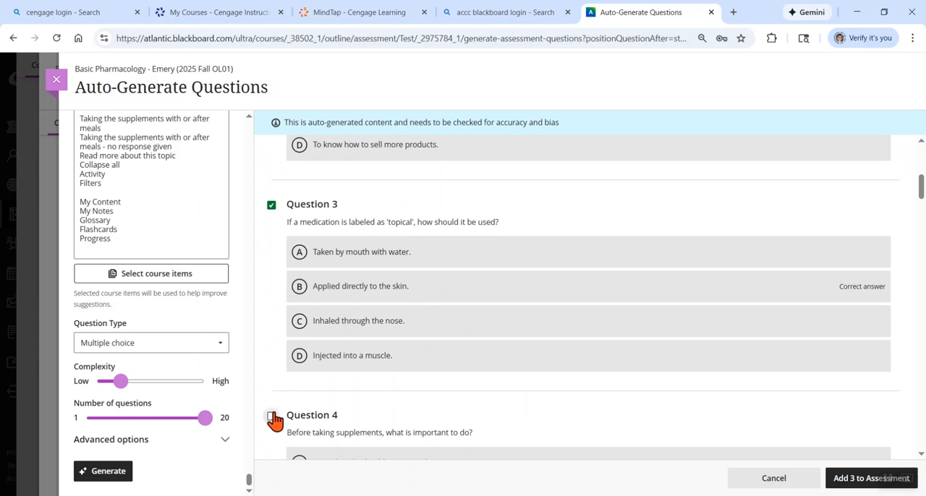
left_click(271, 416)
scroll(273, 419, "down", 4)
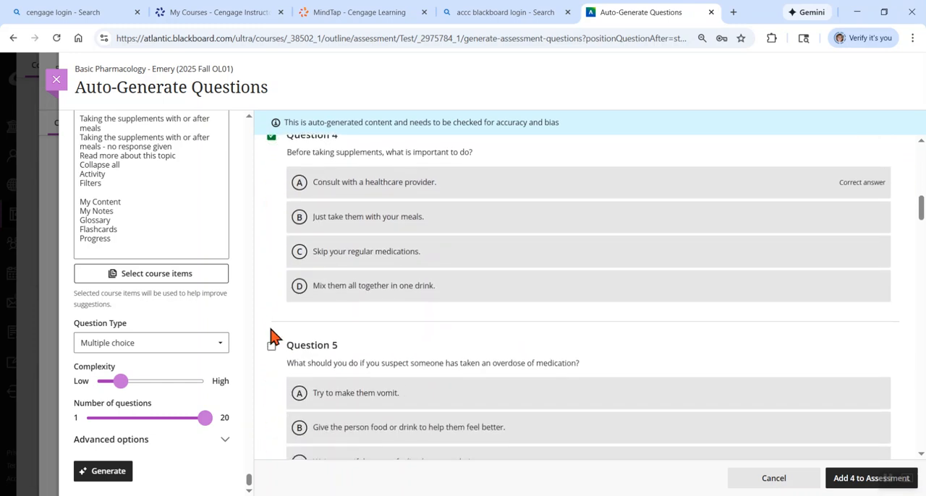
left_click(272, 348)
scroll(272, 351, "down", 5)
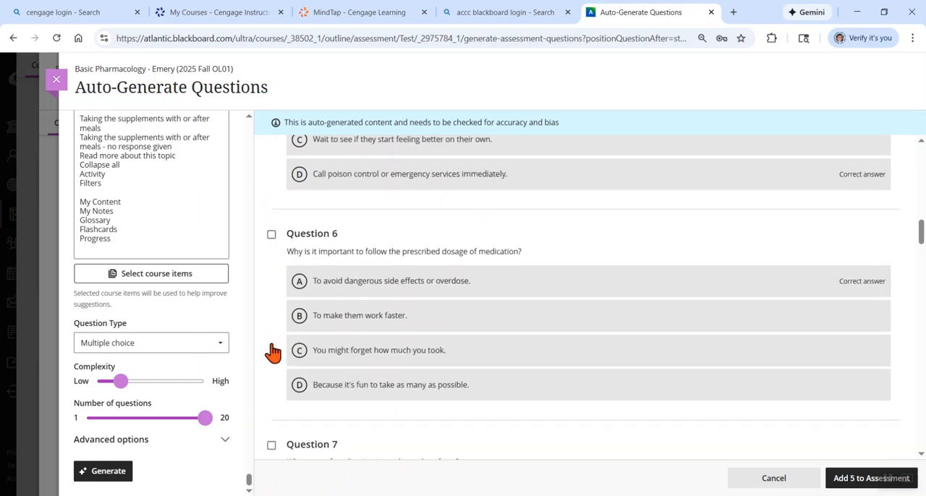
left_click(271, 231)
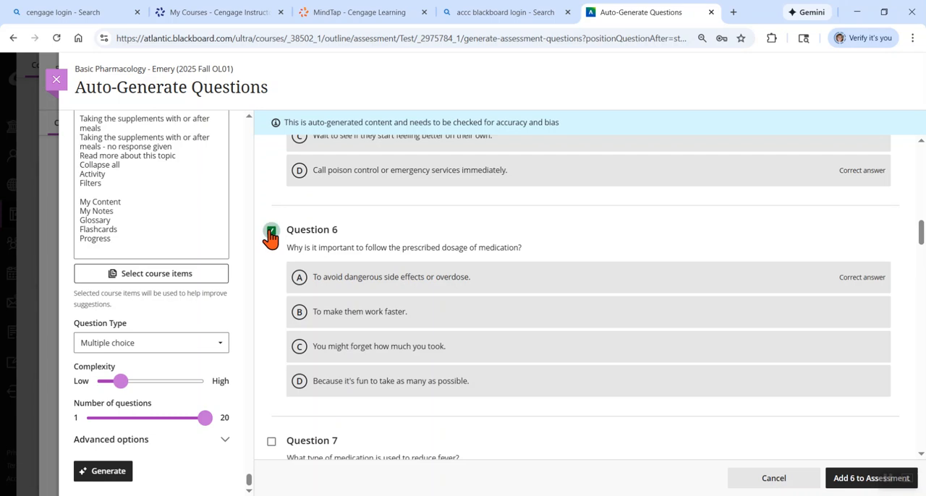
scroll(270, 237, "down", 3)
left_click(272, 208)
left_click(272, 208)
left_click(272, 208)
scroll(275, 215, "down", 2)
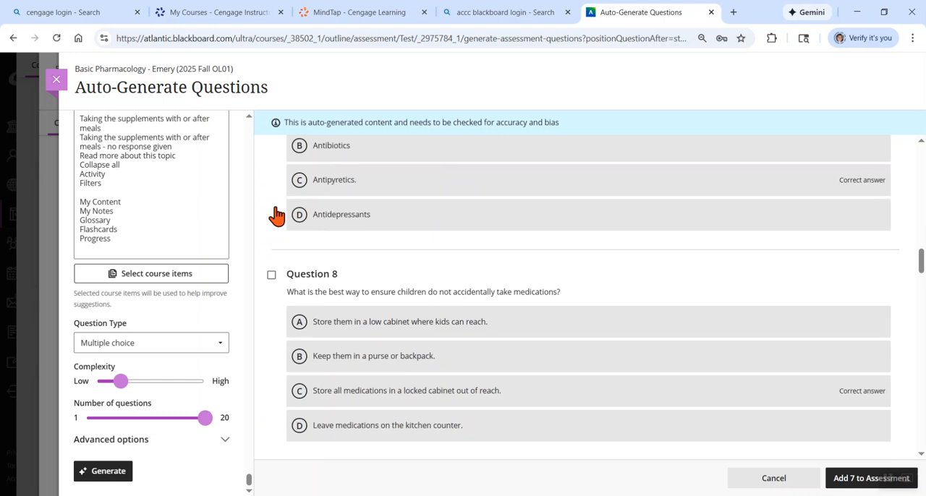
left_click(272, 265)
scroll(274, 267, "down", 3)
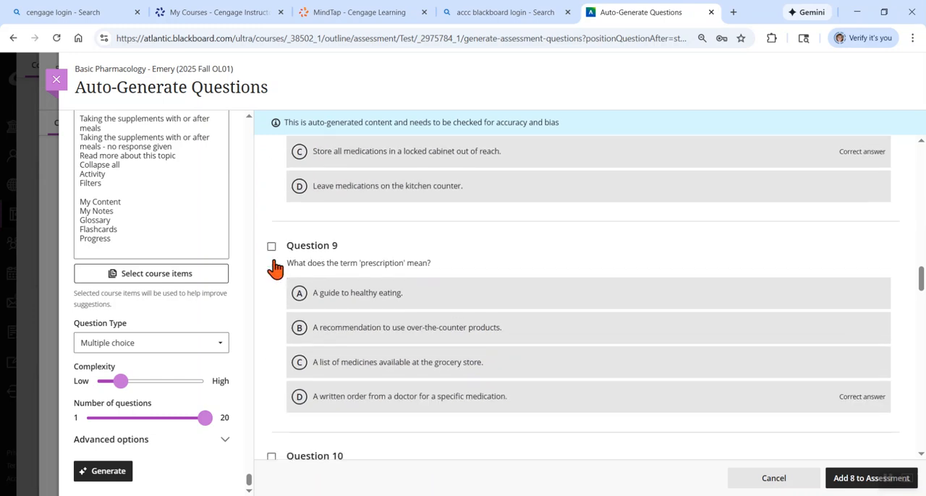
left_click(273, 241)
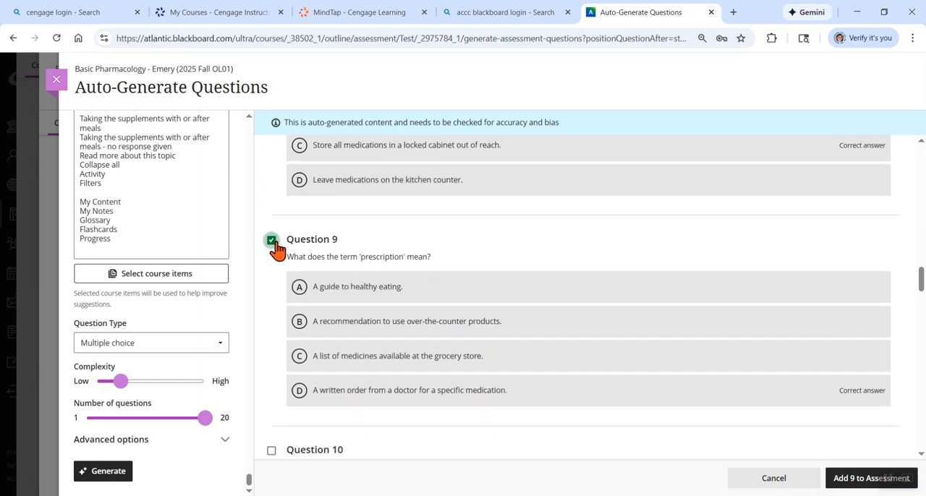
scroll(290, 430, "down", 2)
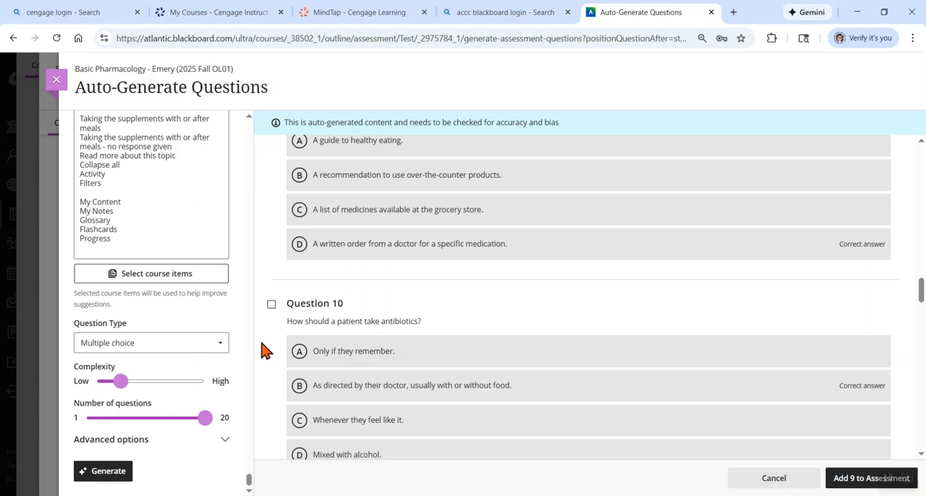
left_click(271, 305)
scroll(273, 289, "down", 3)
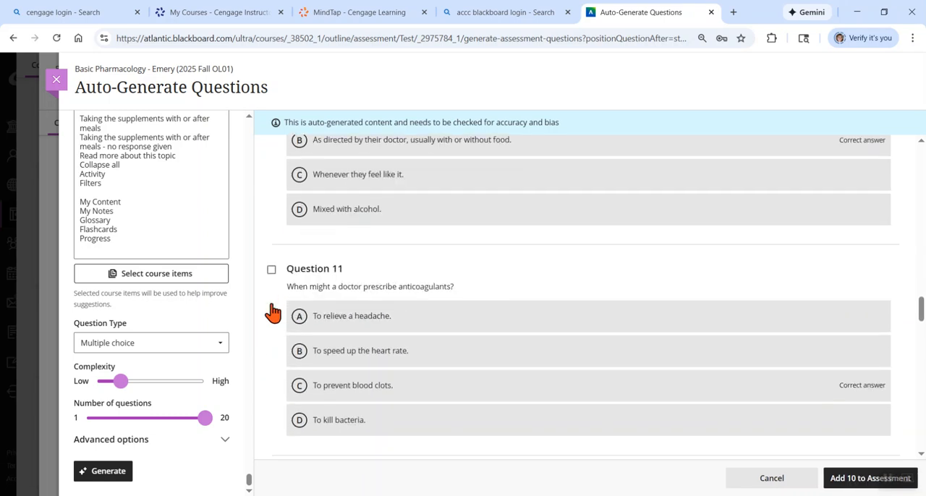
left_click(272, 269)
scroll(269, 279, "down", 3)
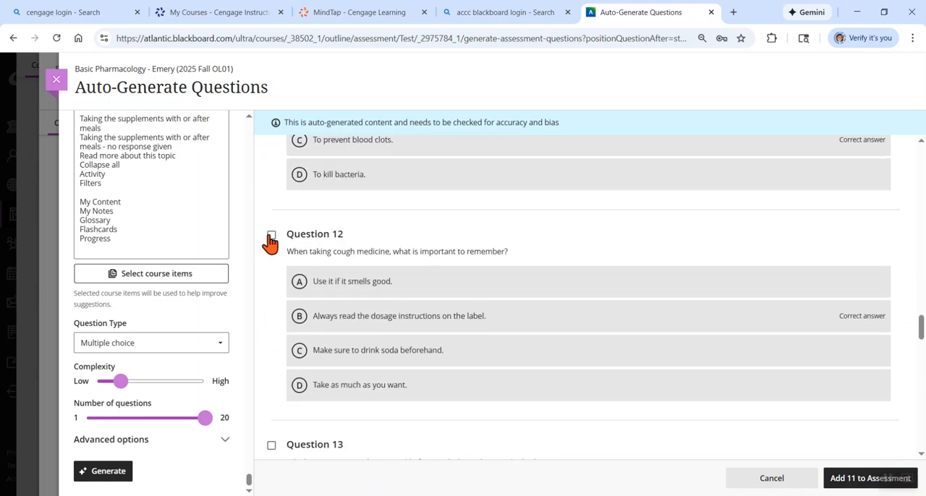
left_click(271, 236)
scroll(269, 242, "down", 3)
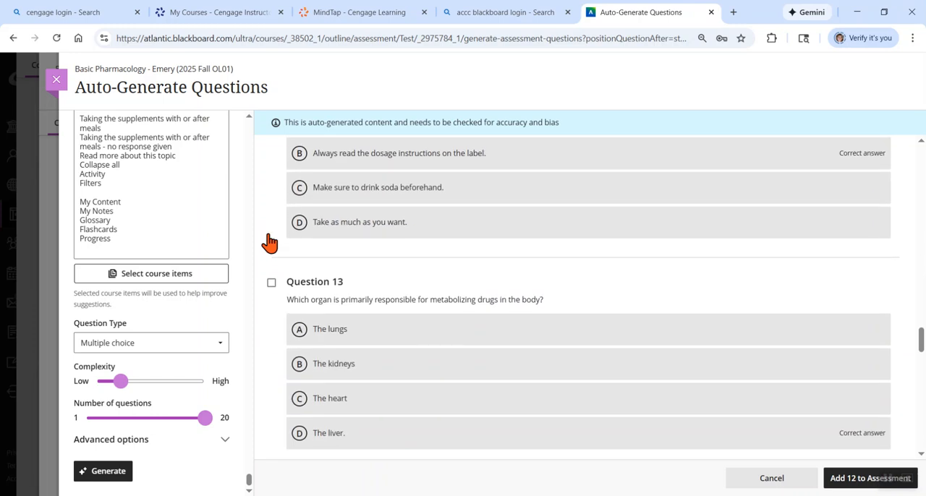
left_click(272, 282)
scroll(272, 281, "down", 3)
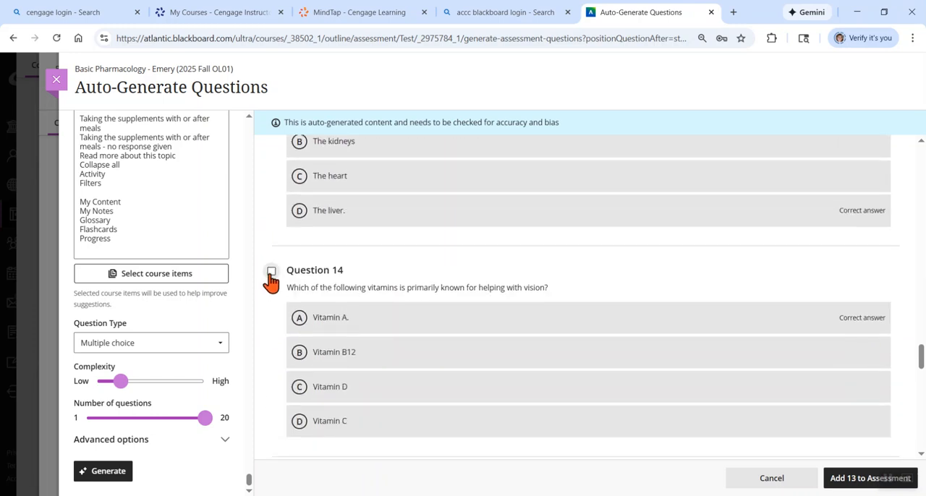
left_click(272, 272)
scroll(273, 275, "down", 3)
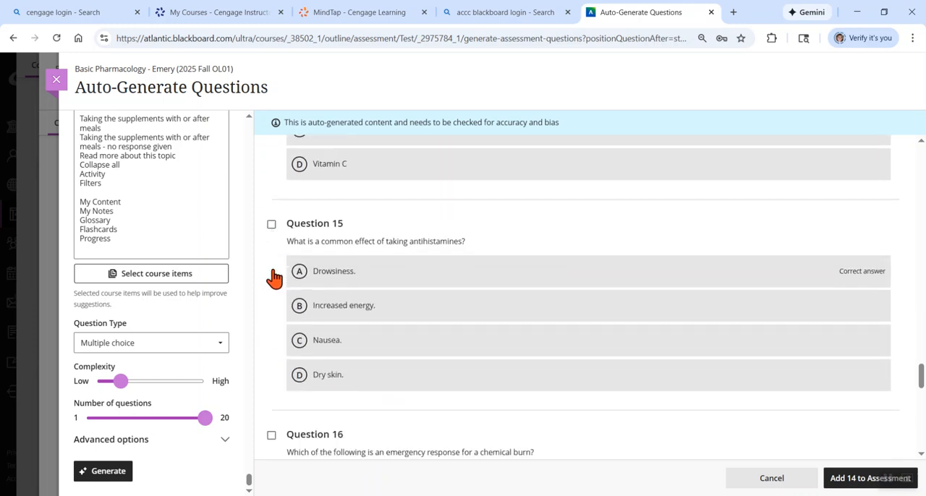
left_click(272, 225)
scroll(272, 227, "down", 3)
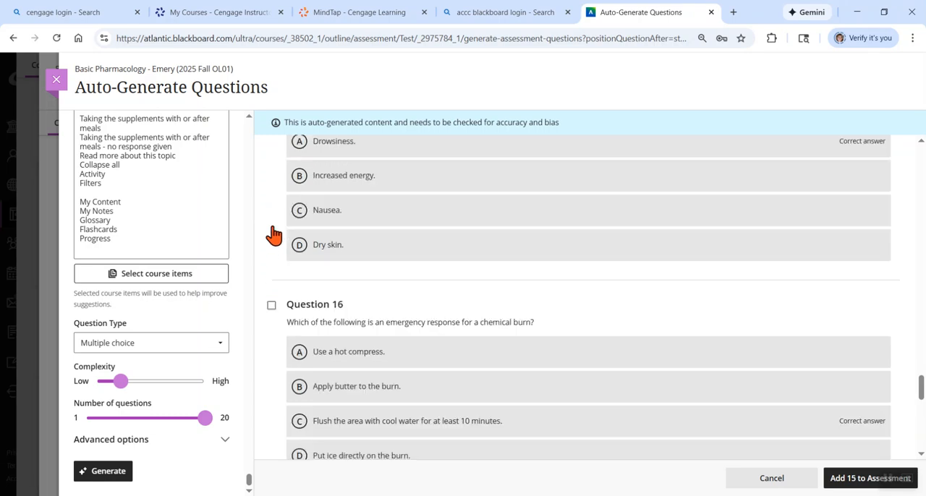
left_click(272, 208)
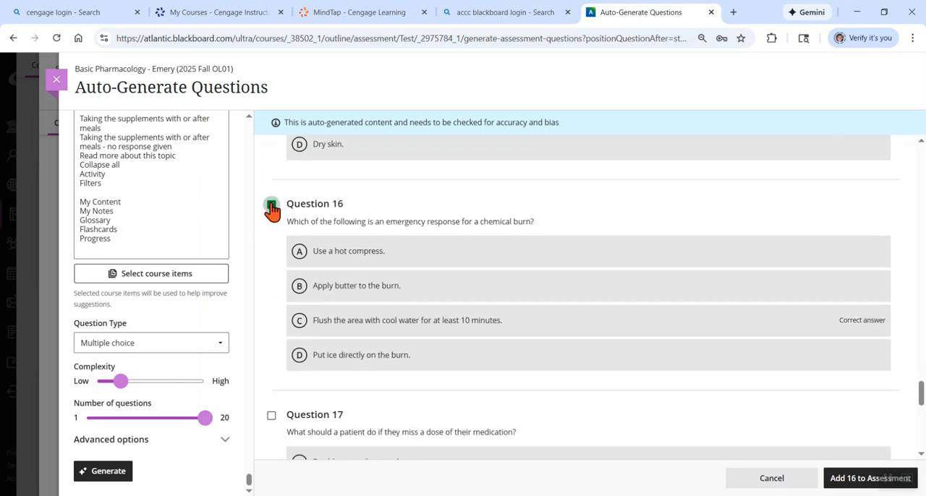
scroll(272, 210, "down", 3)
left_click(272, 247)
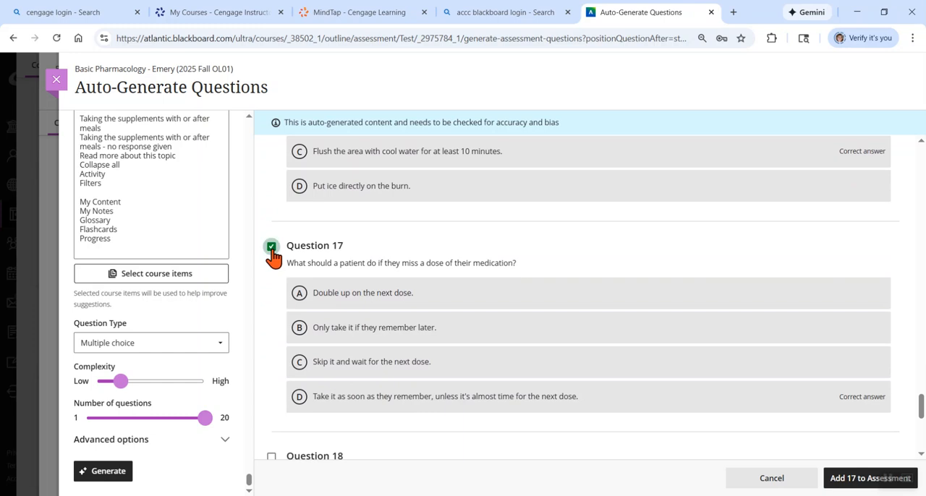
scroll(272, 258, "down", 4)
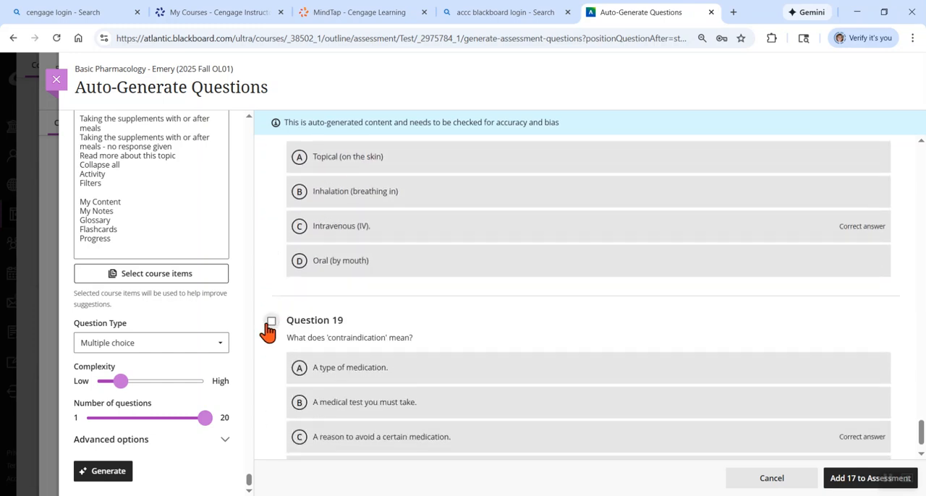
left_click(271, 320)
scroll(272, 331, "down", 1)
scroll(273, 329, "up", 3)
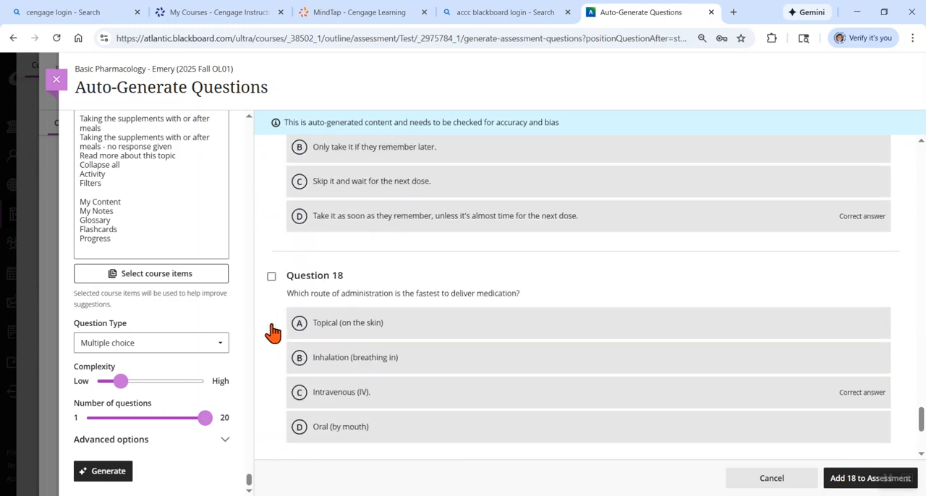
Include question 18 in the selection and add the 19 selected multiple-choice questions to the assessment
left_click(272, 303)
scroll(273, 310, "down", 3)
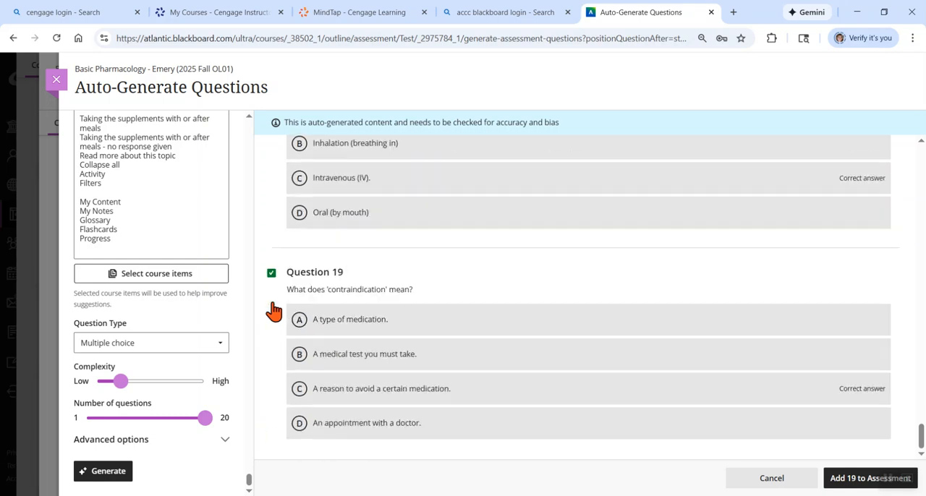
left_click(859, 485)
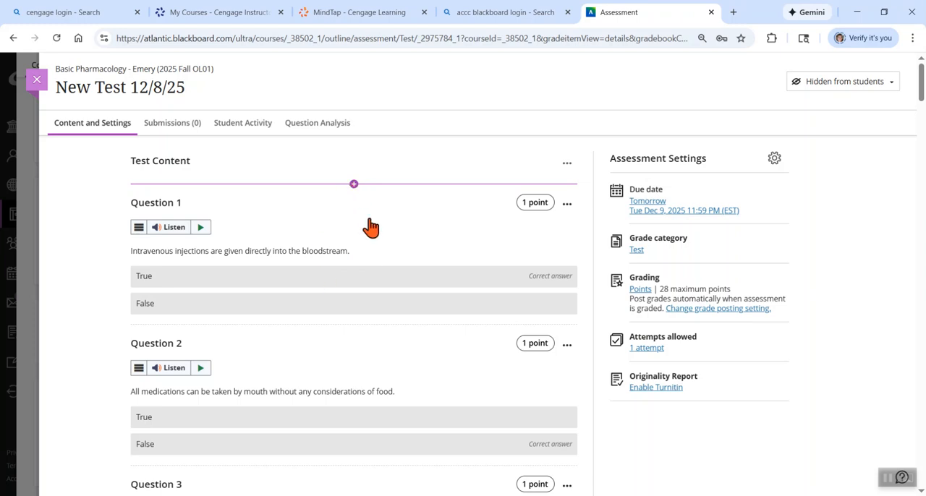
Start another auto-generation at the beginning of the test content and paste the copied quiz content as its description
left_click(354, 186)
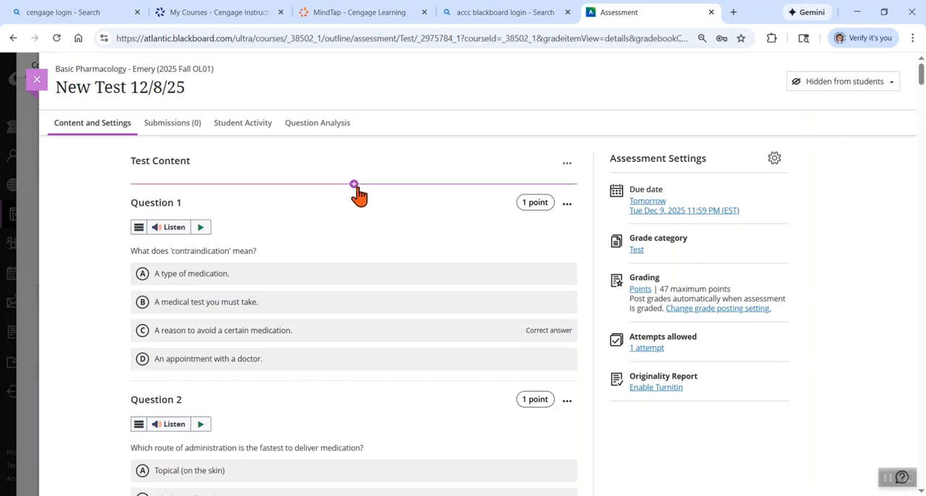
left_click(354, 185)
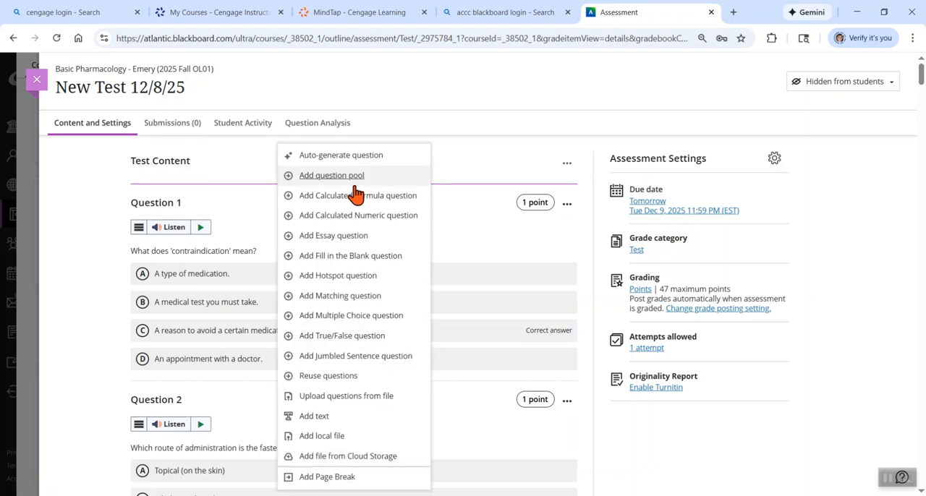
left_click(355, 153)
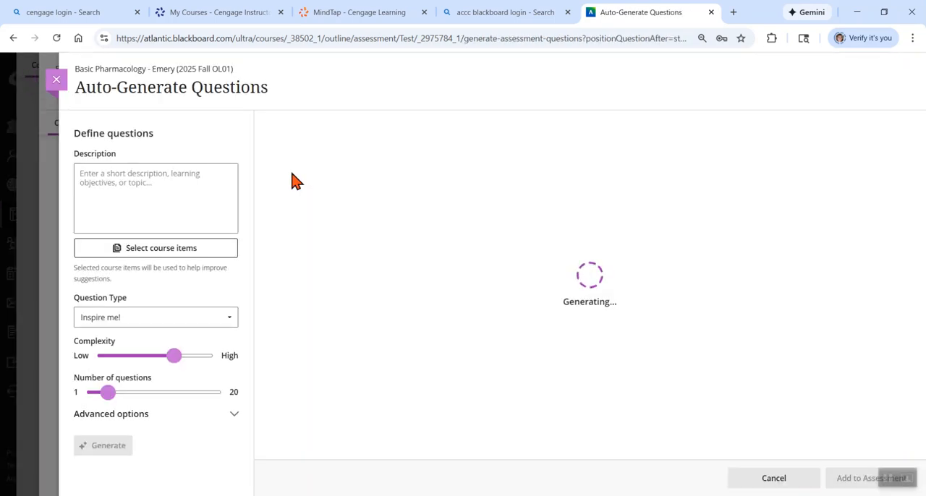
left_click(170, 184)
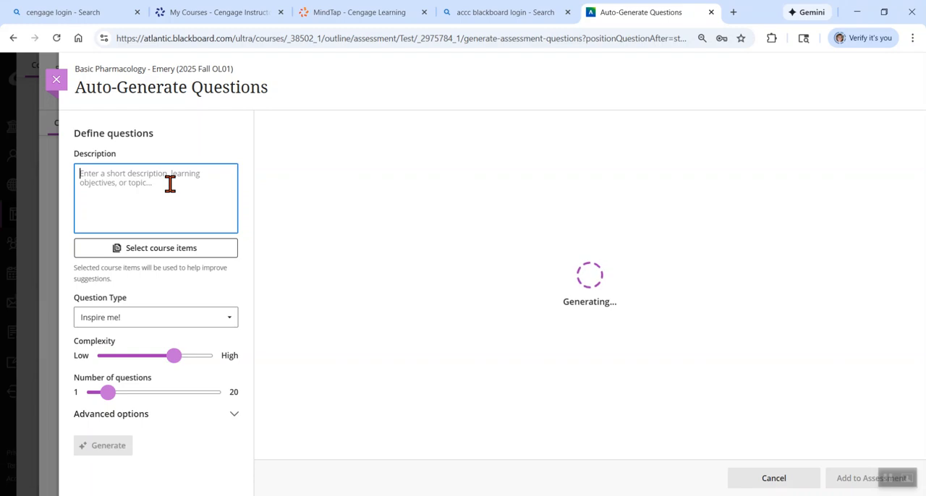
key("ctrl+v")
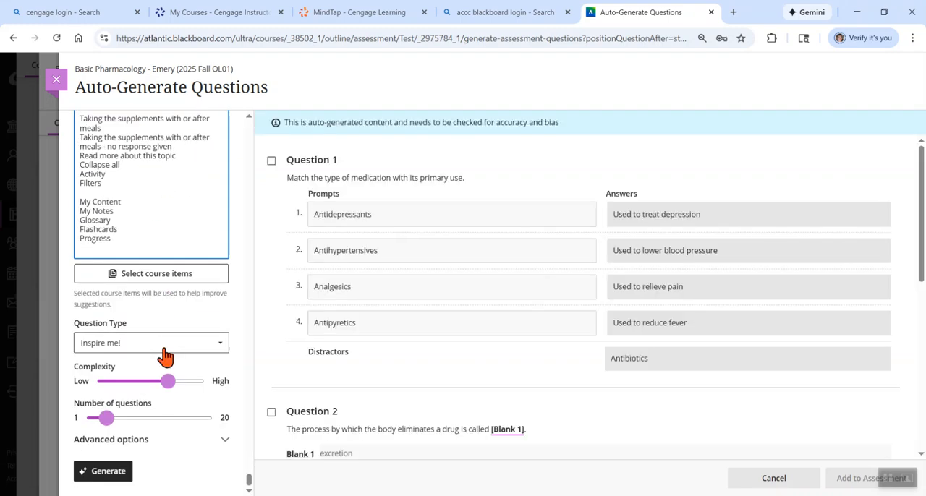
Generate three matching questions from the pasted content, with the complexity lowered close to the minimum
left_click(164, 347)
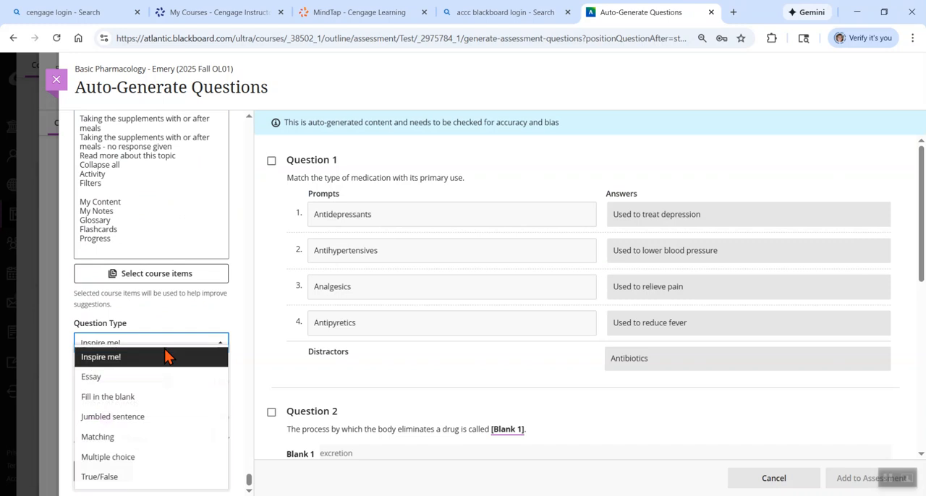
left_click(149, 438)
mouse_move(108, 421)
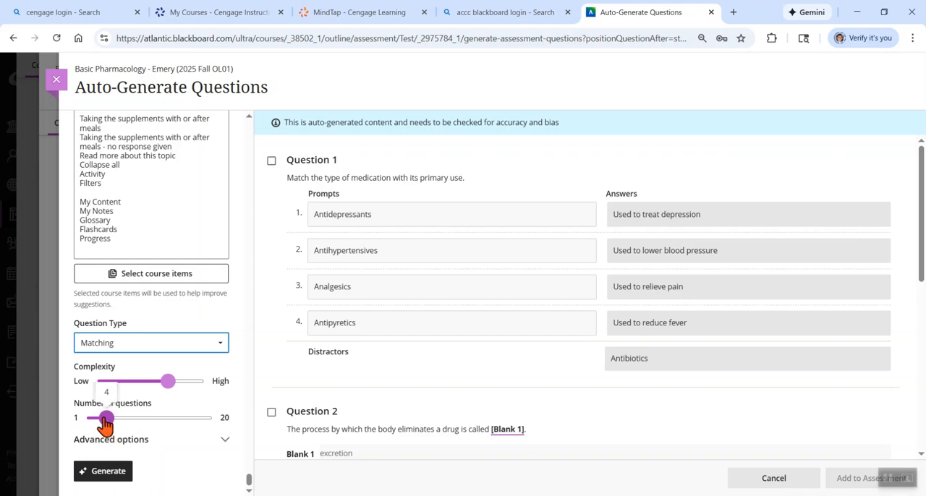
left_click(102, 421)
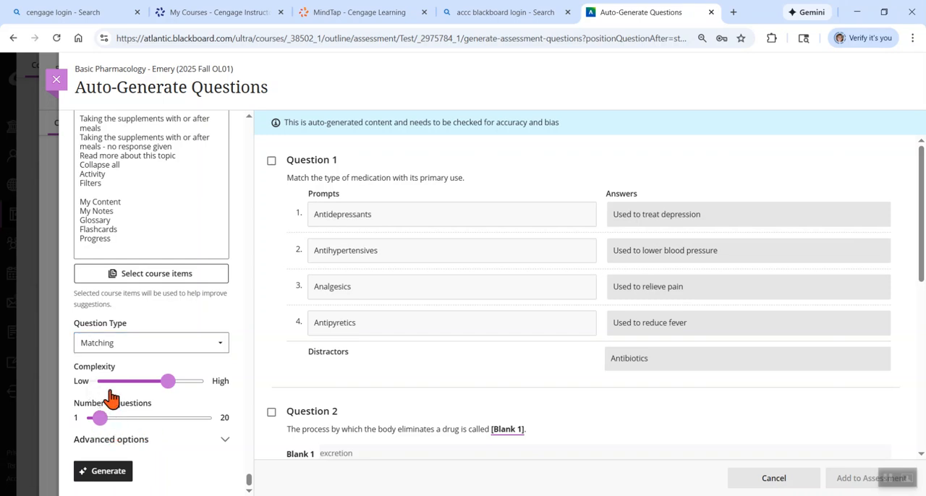
left_click(110, 383)
left_click(108, 474)
left_click(109, 474)
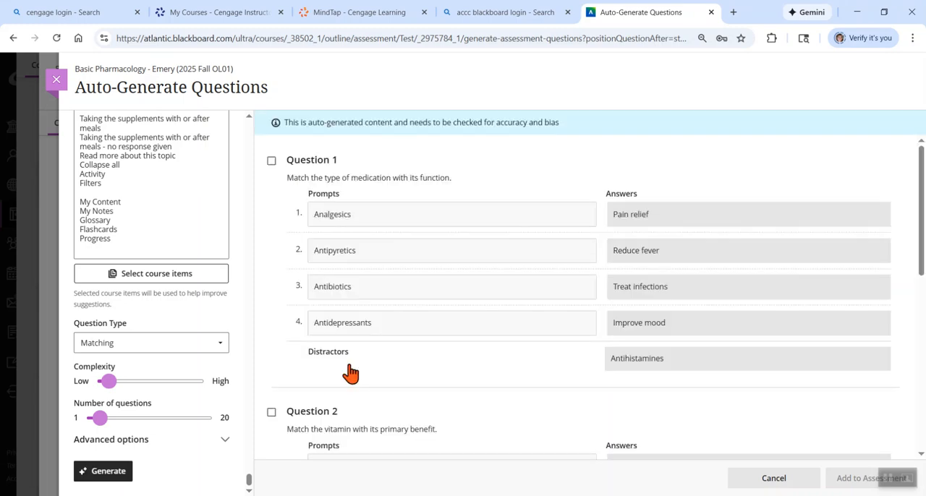
Review the generated matching questions and add the one matching medication types with their functions to the assessment
scroll(350, 374, "down", 1)
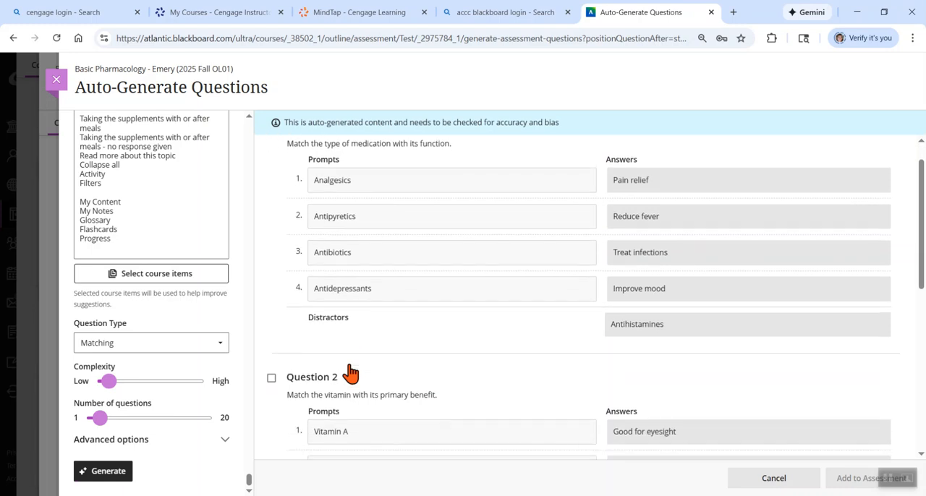
scroll(350, 373, "down", 3)
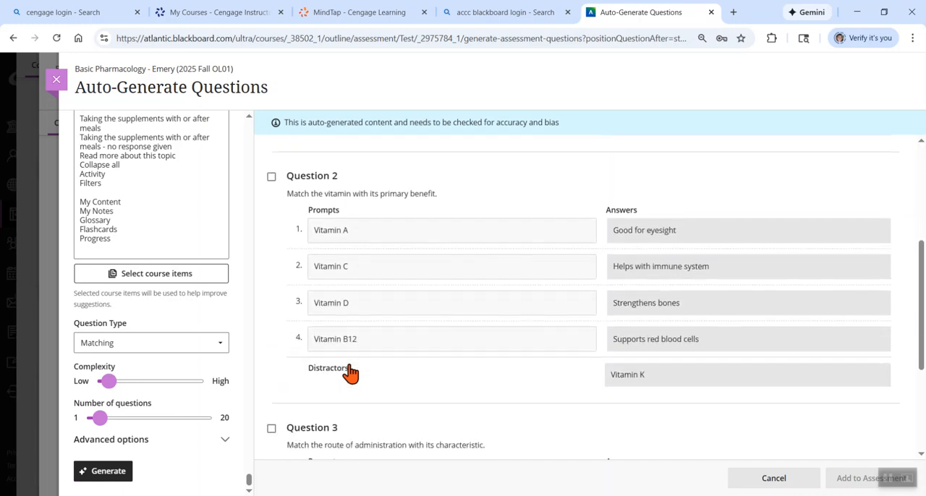
scroll(350, 374, "down", 3)
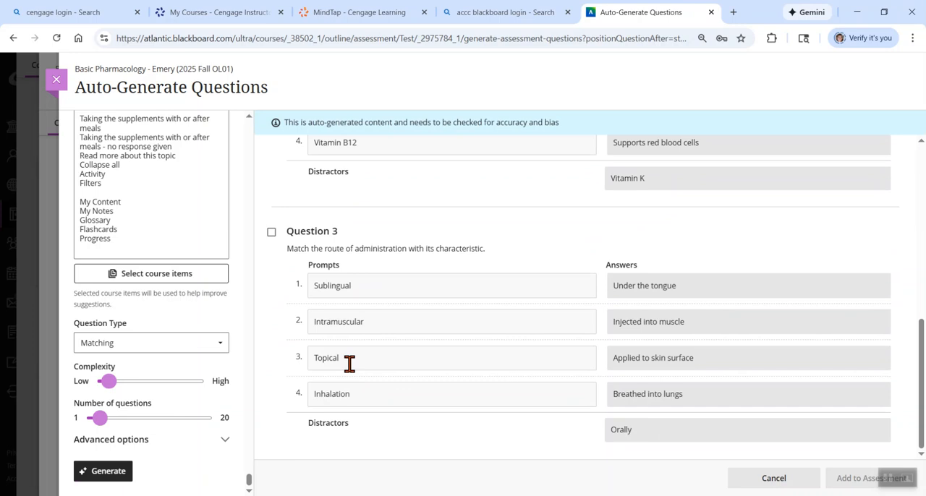
scroll(350, 364, "up", 7)
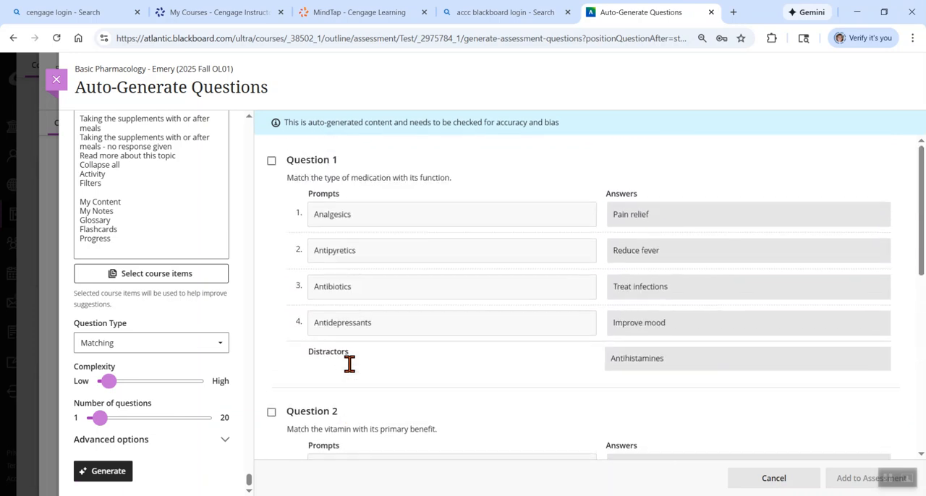
left_click(271, 161)
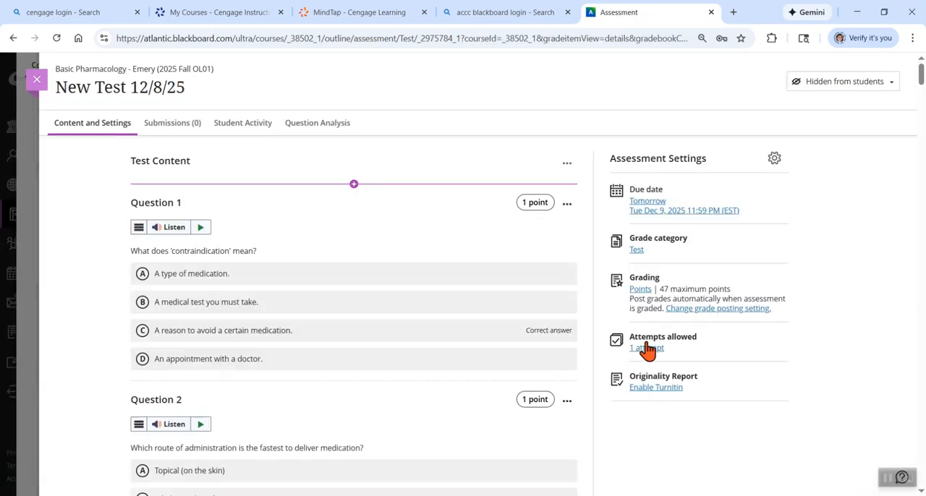
Start a new auto-generation above the matching question and paste the copied quiz content into the description
left_click(354, 186)
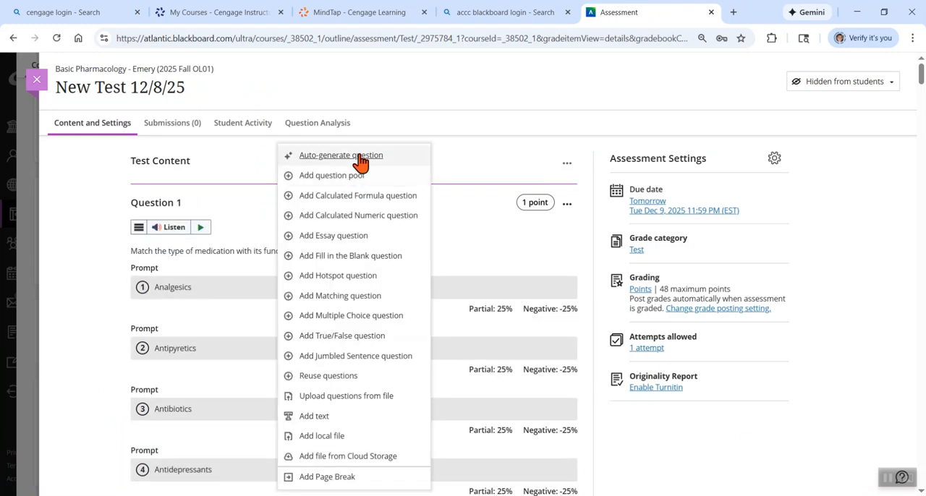
left_click(360, 157)
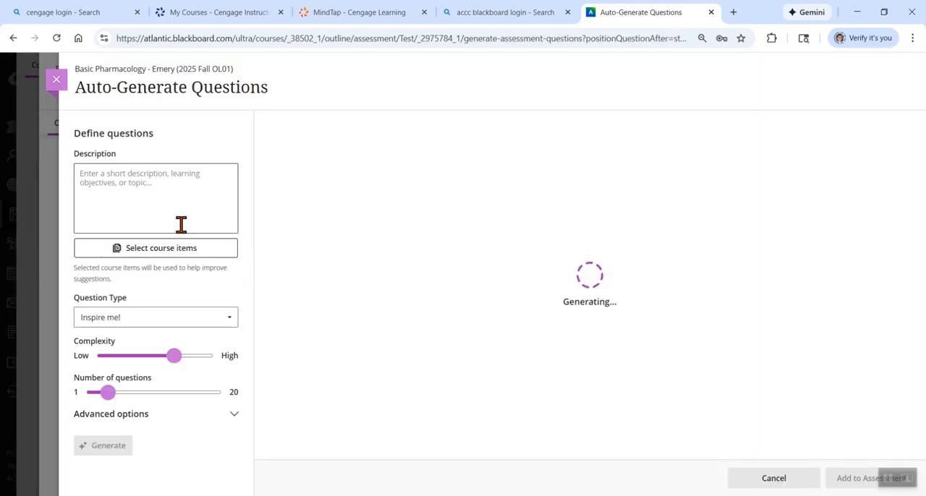
left_click(158, 197)
key("ctrl+v")
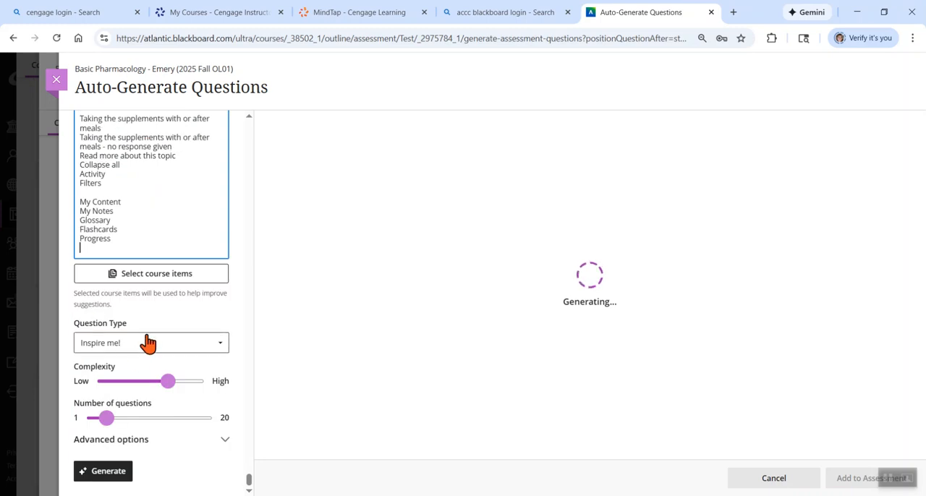
Generate five True/False questions from the pasted content, with the complexity lowered close to the minimum
left_click(147, 343)
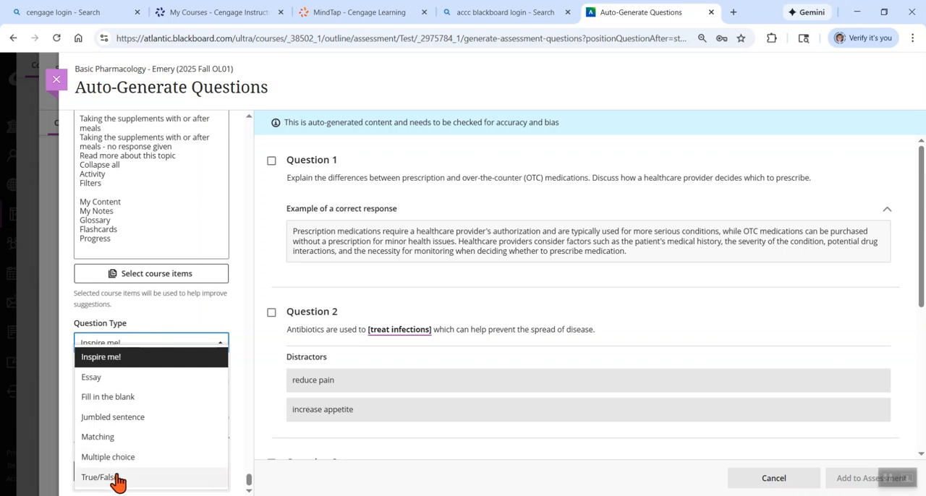
left_click(115, 480)
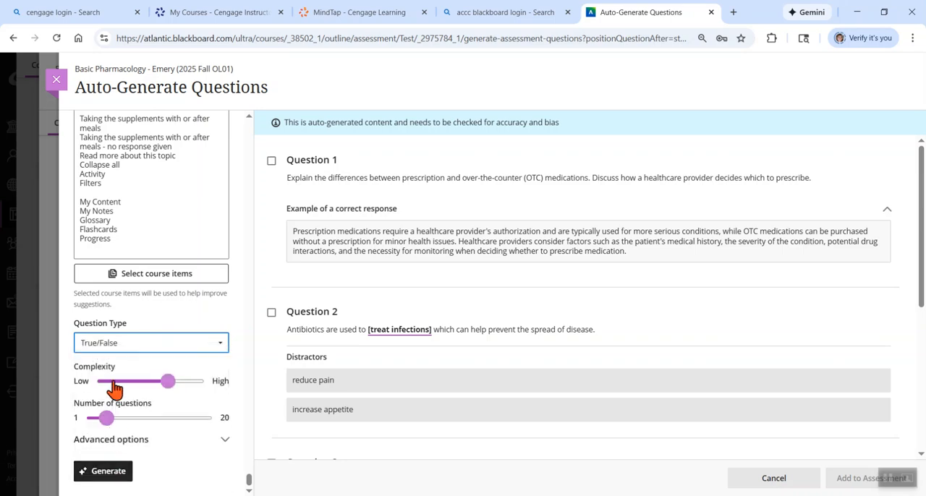
left_click(112, 383)
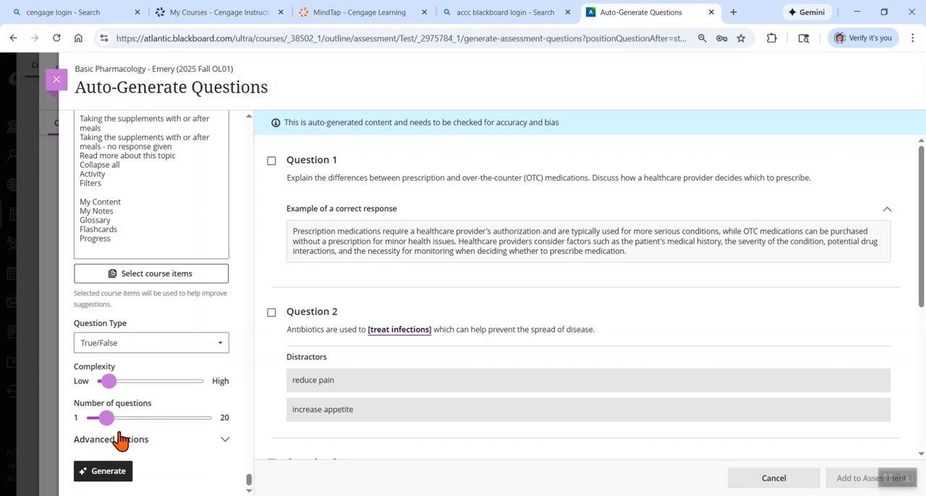
left_click(126, 420)
left_click_drag(126, 419, 113, 419)
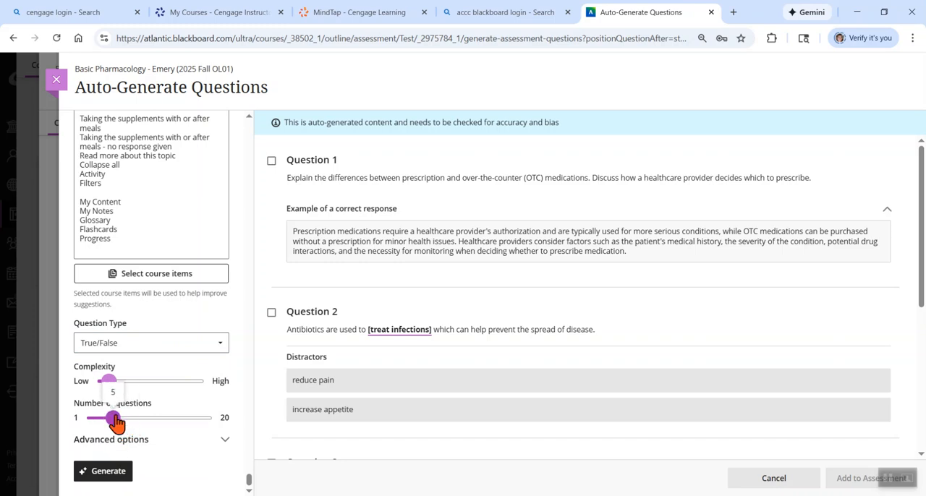
left_click(113, 481)
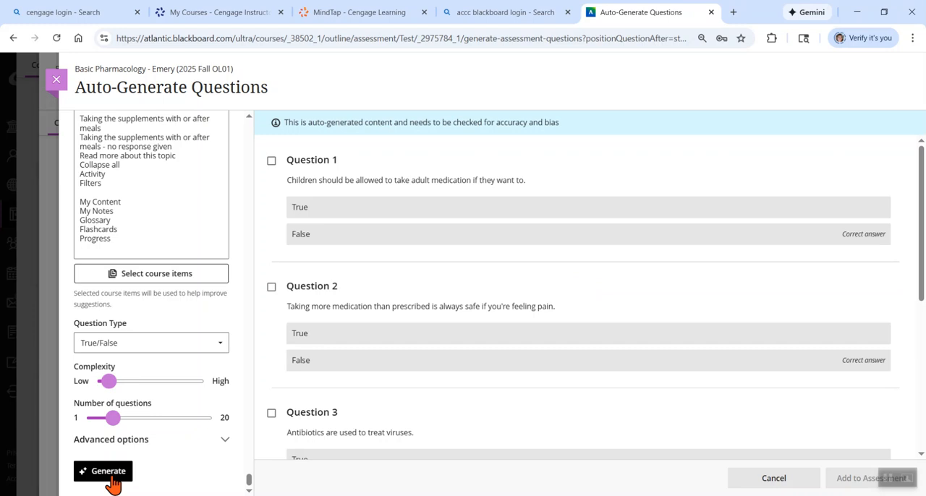
Select all five generated True/False questions and add them to the assessment
left_click(271, 161)
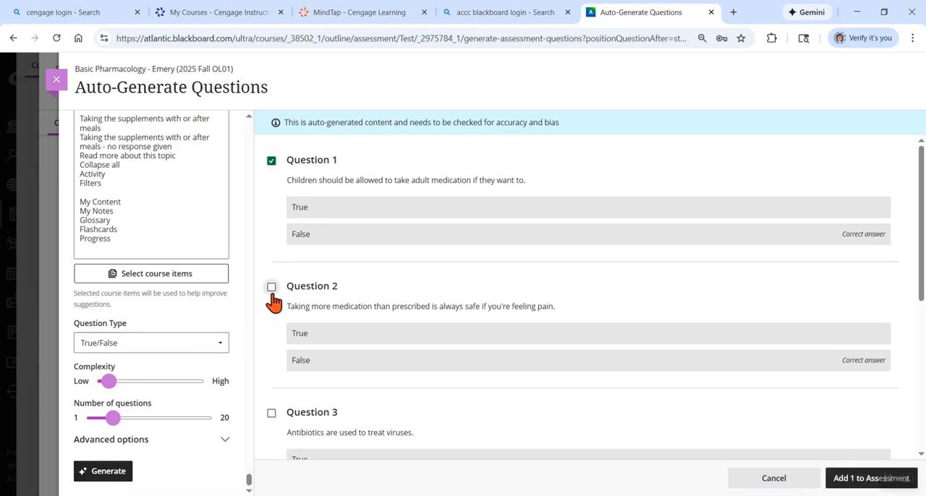
left_click(272, 287)
scroll(273, 290, "down", 2)
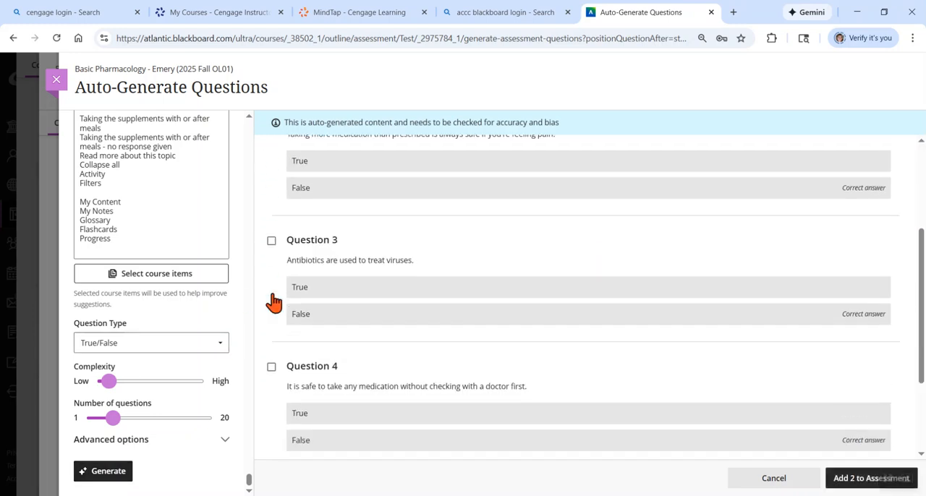
left_click(272, 240)
left_click(272, 366)
scroll(274, 369, "down", 2)
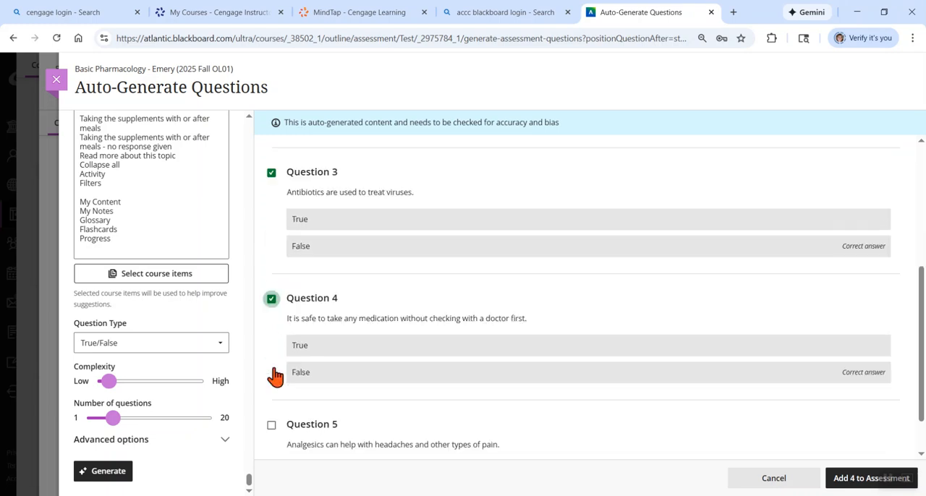
left_click(272, 360)
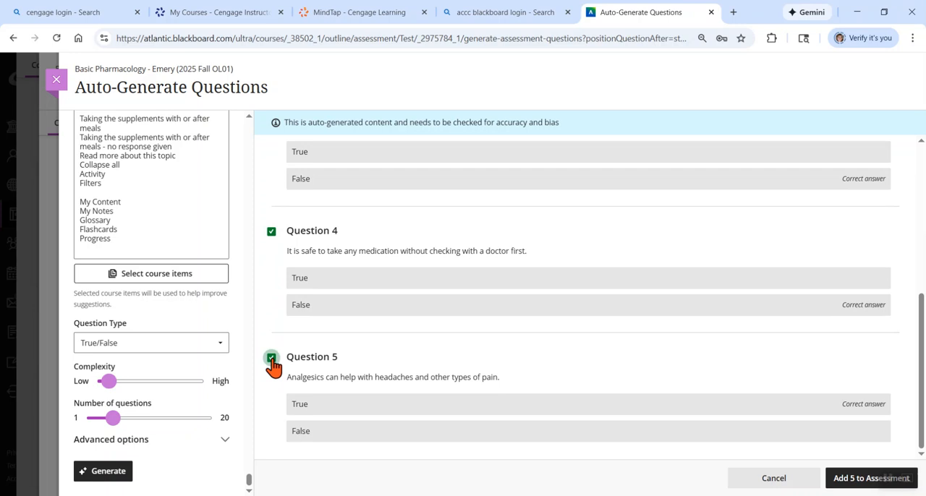
left_click(863, 484)
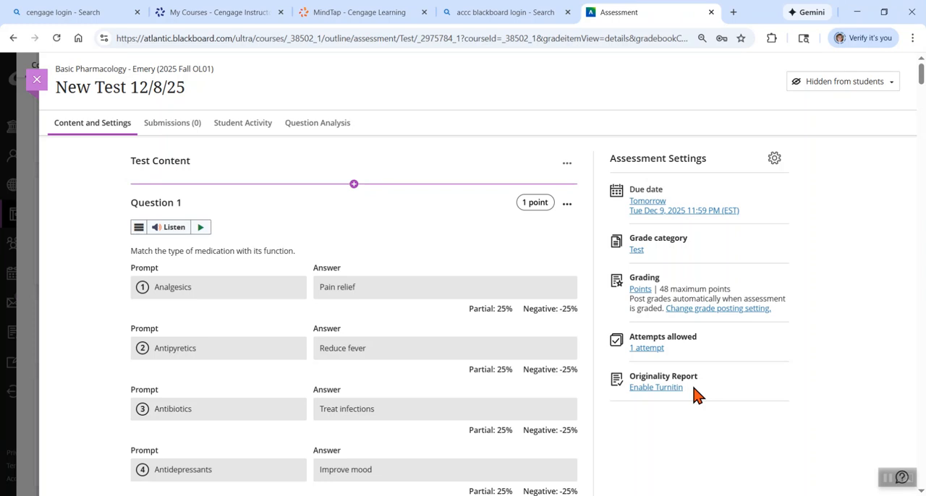
Start another auto-generation, examine the course items selectable under Content in Module 1 9/2/25-9/6/25, and close the item picker without selecting any
left_click(354, 185)
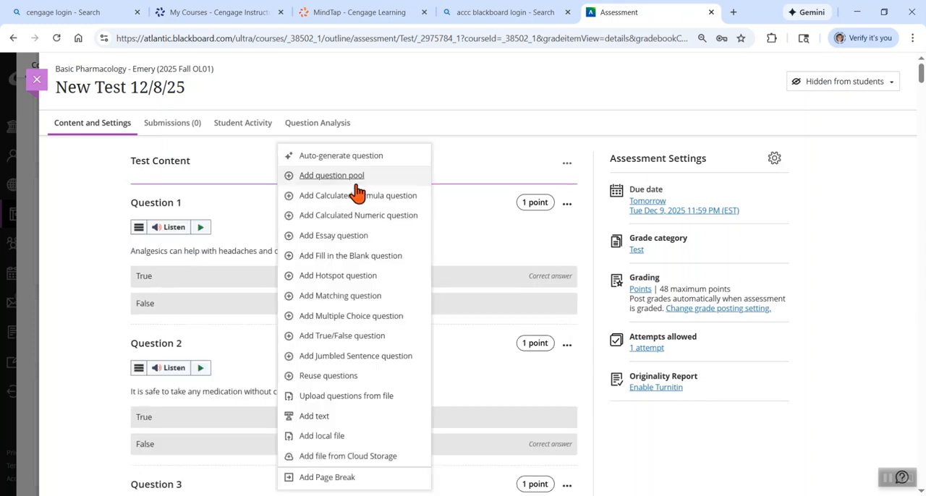
left_click(364, 157)
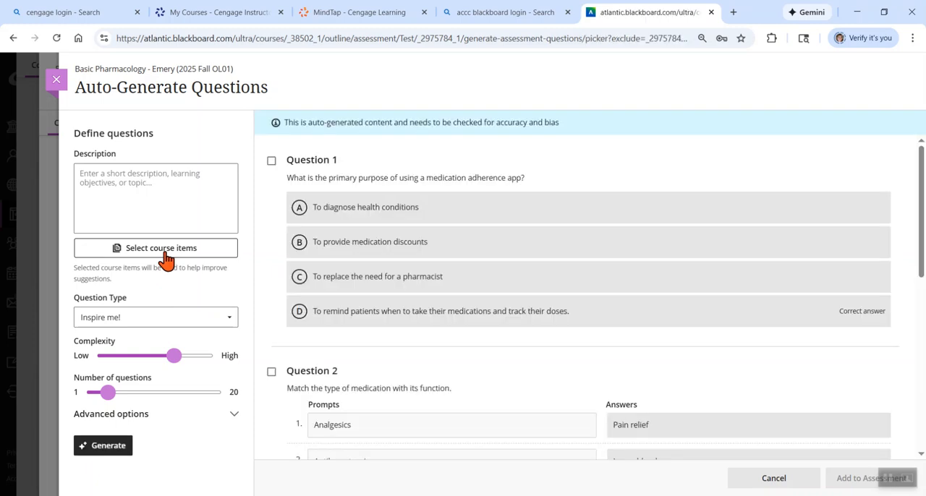
left_click(159, 258)
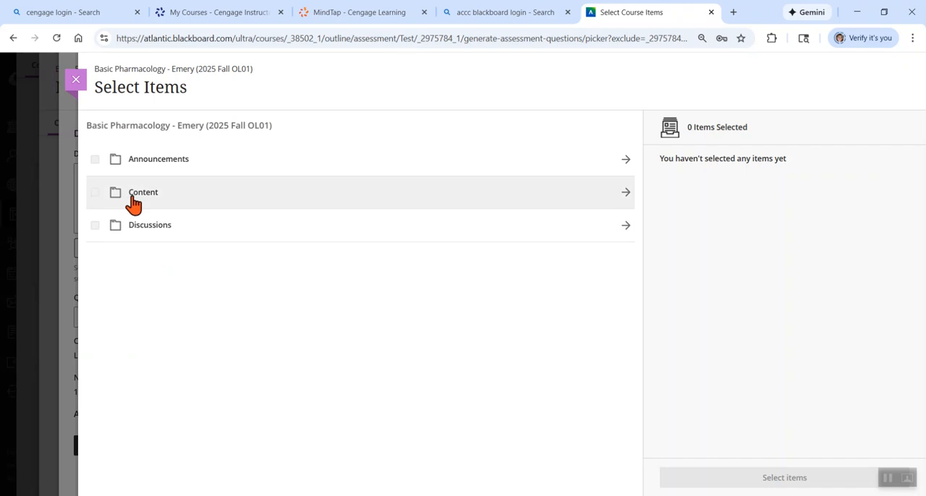
left_click(138, 201)
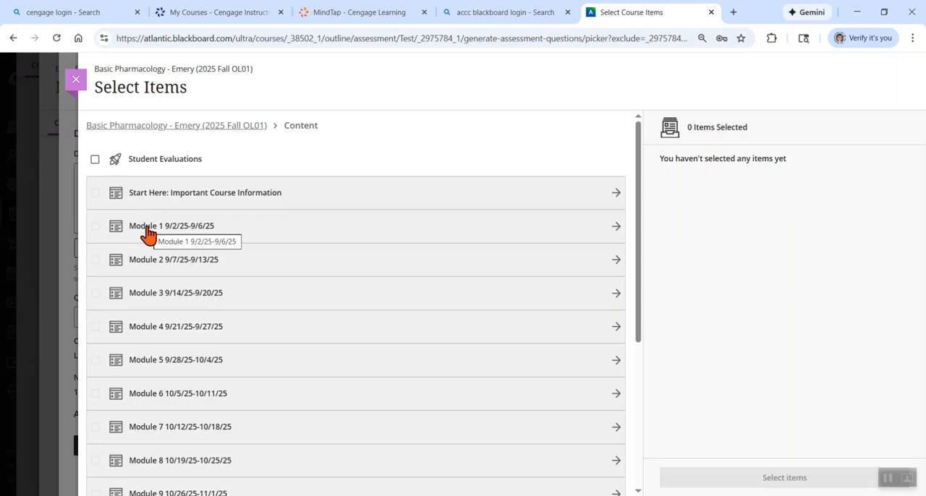
left_click(616, 228)
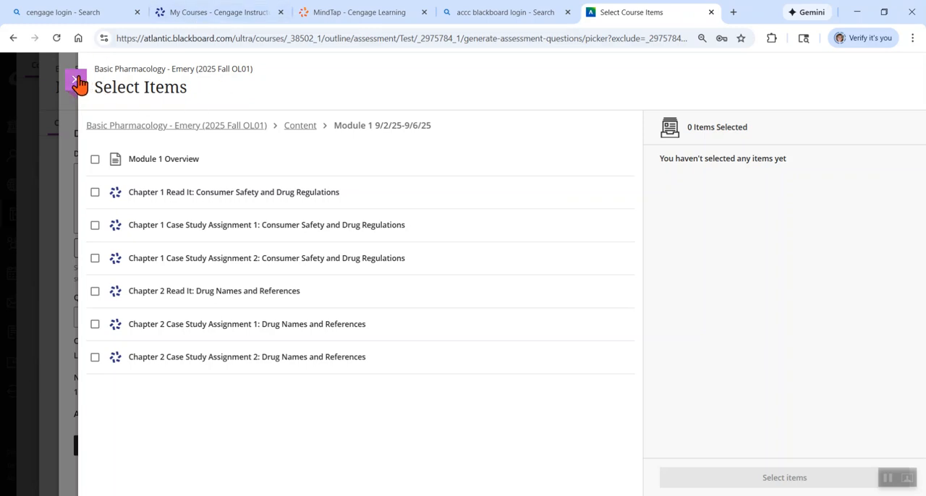
left_click(76, 81)
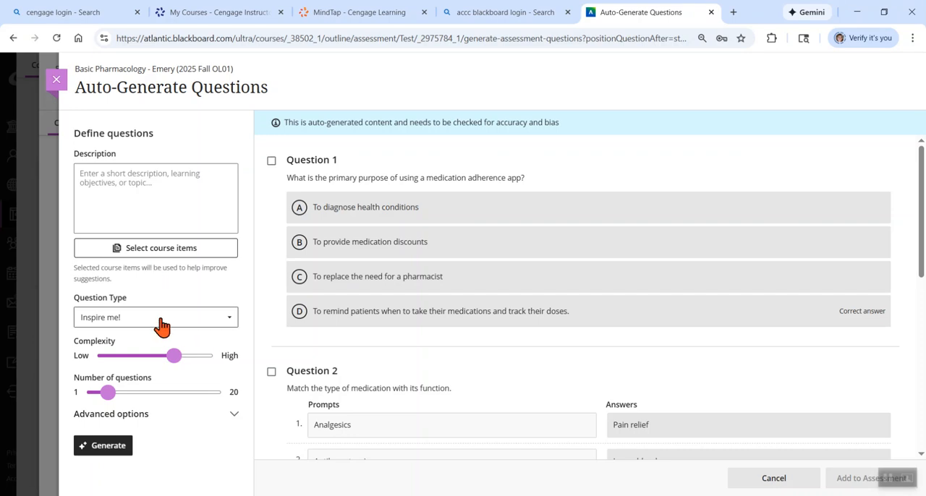
Close the question auto-generation and discard its unadded questions
left_click(58, 81)
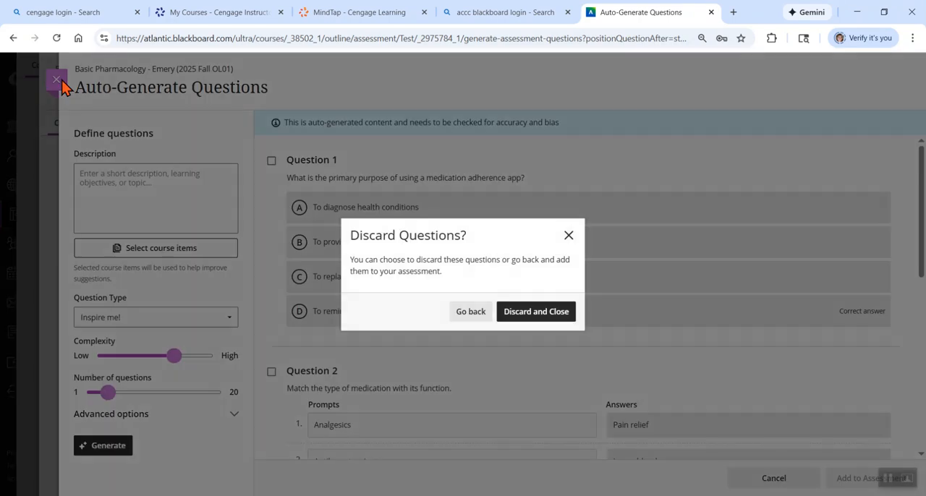
left_click(563, 313)
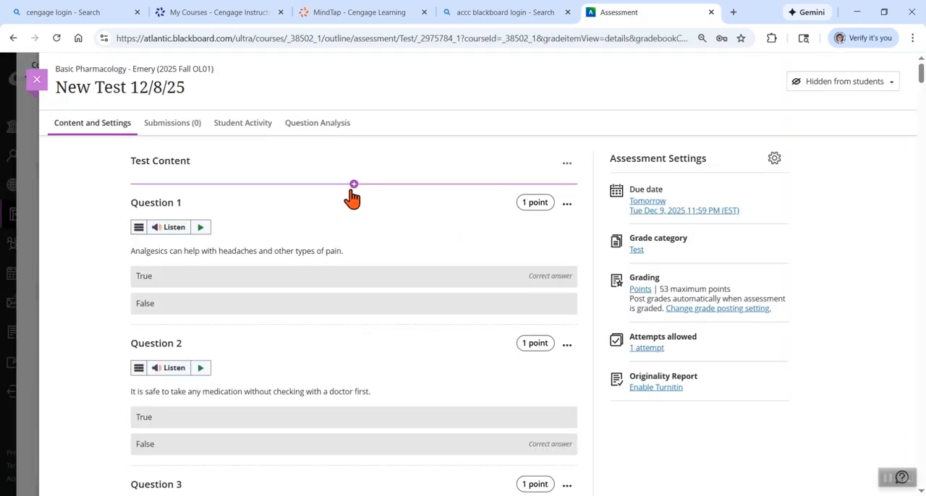
Start a Calculated Formula question above Question 1, examine its text, answer formula and feedback options, and cancel it
left_click(354, 186)
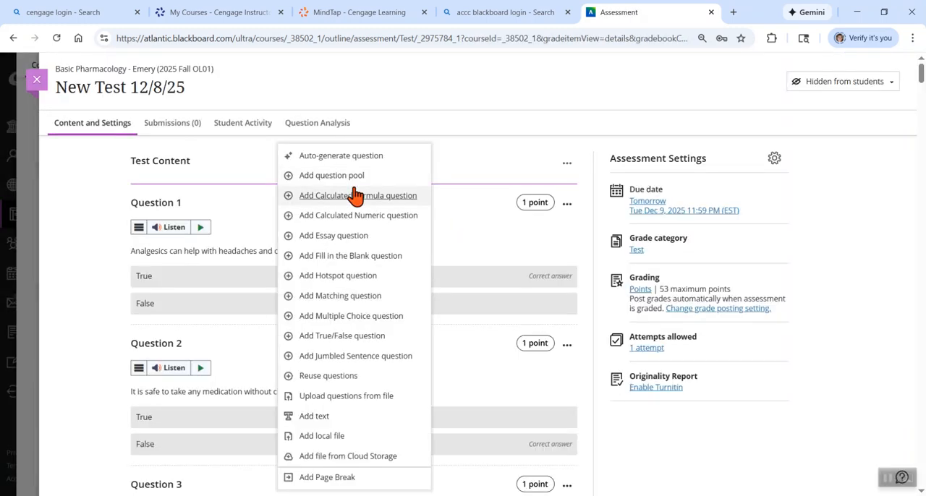
left_click(356, 194)
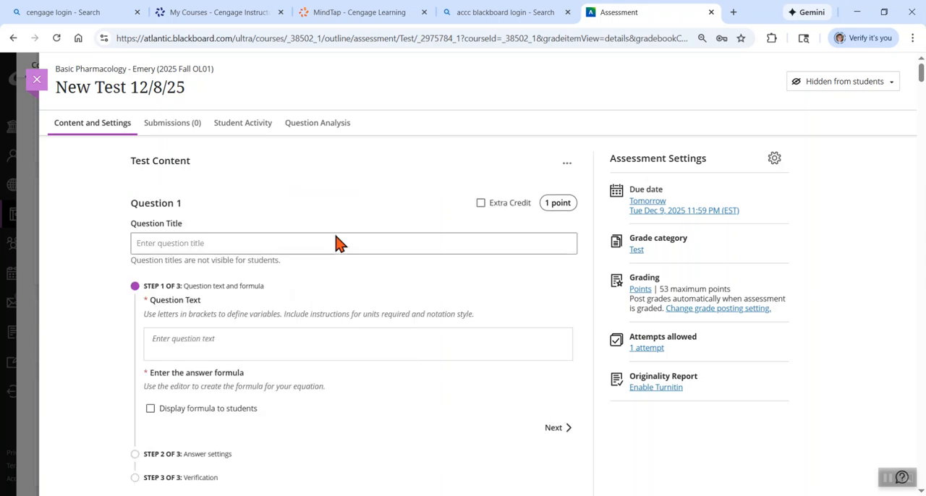
scroll(305, 265, "down", 4)
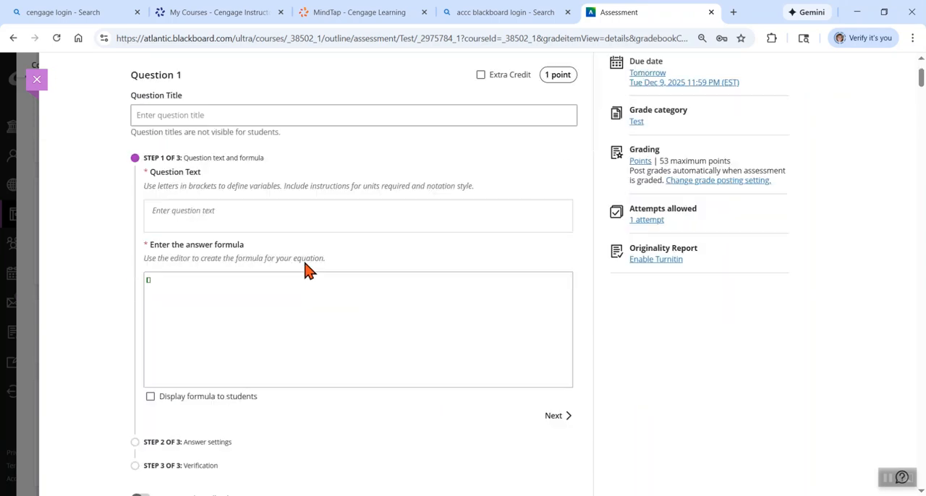
scroll(305, 262, "up", 3)
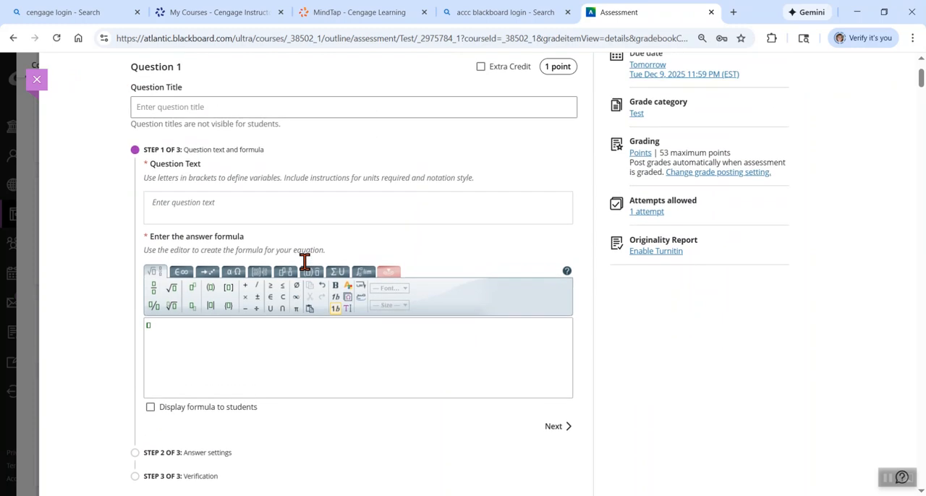
scroll(305, 262, "up", 2)
scroll(305, 262, "down", 2)
scroll(304, 262, "up", 2)
scroll(304, 262, "down", 3)
scroll(305, 270, "down", 2)
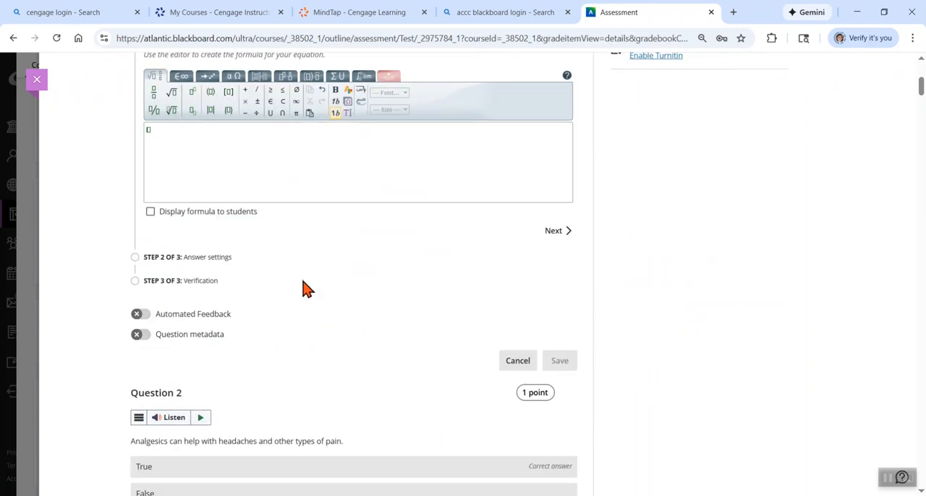
left_click(518, 361)
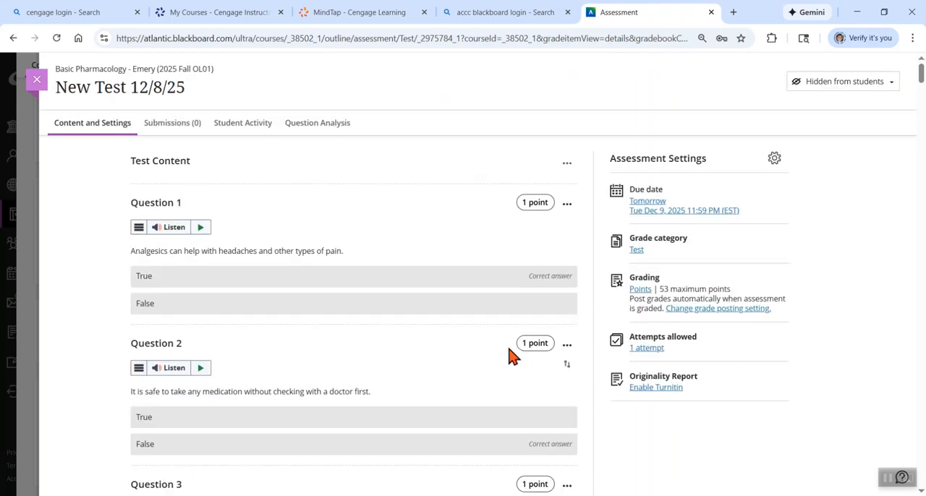
Look over the content types that can be inserted above Question 1, and review the questions throughout the test
left_click(353, 187)
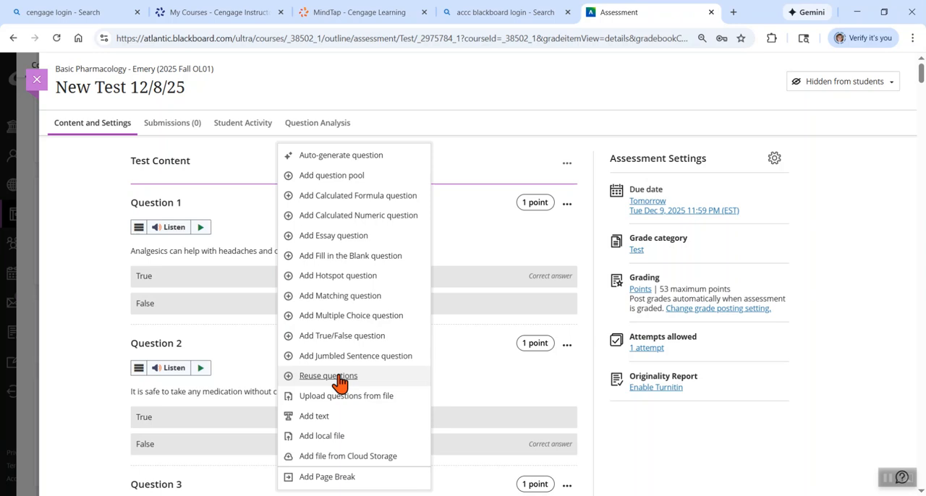
left_click(497, 151)
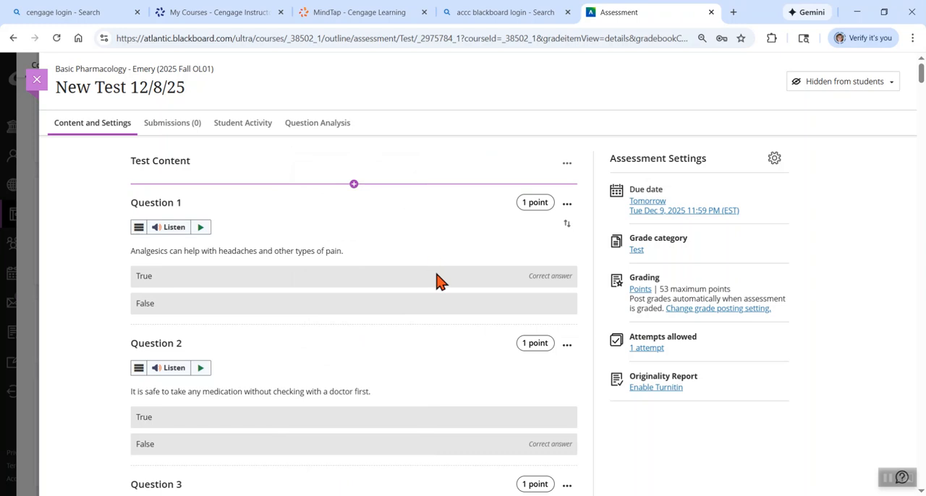
scroll(440, 295, "down", 20)
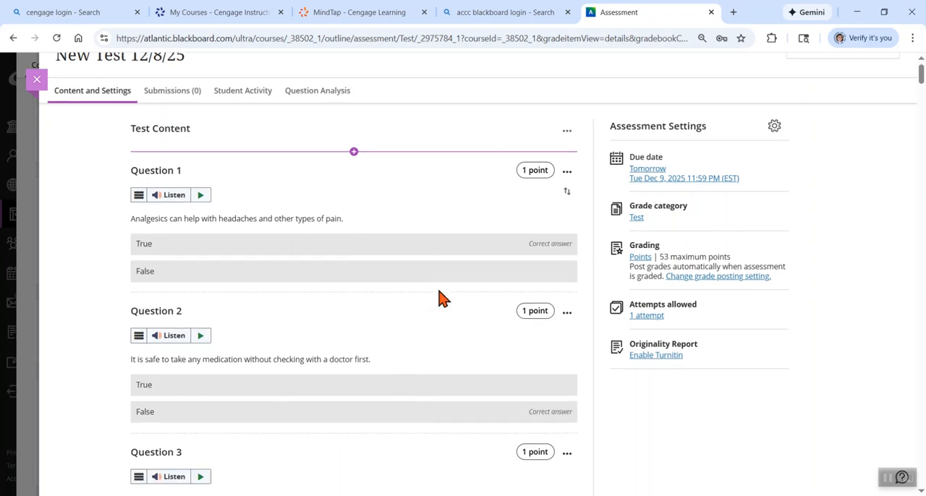
scroll(439, 289, "down", 20)
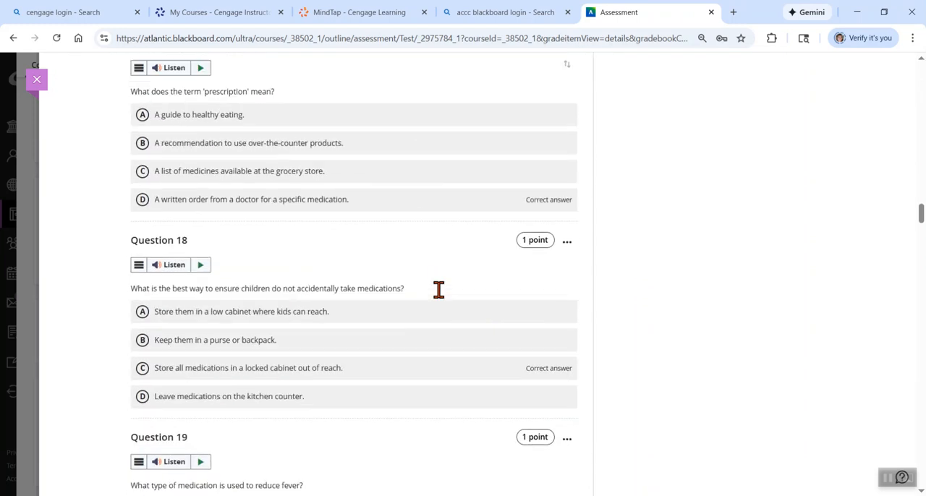
scroll(438, 290, "down", 20)
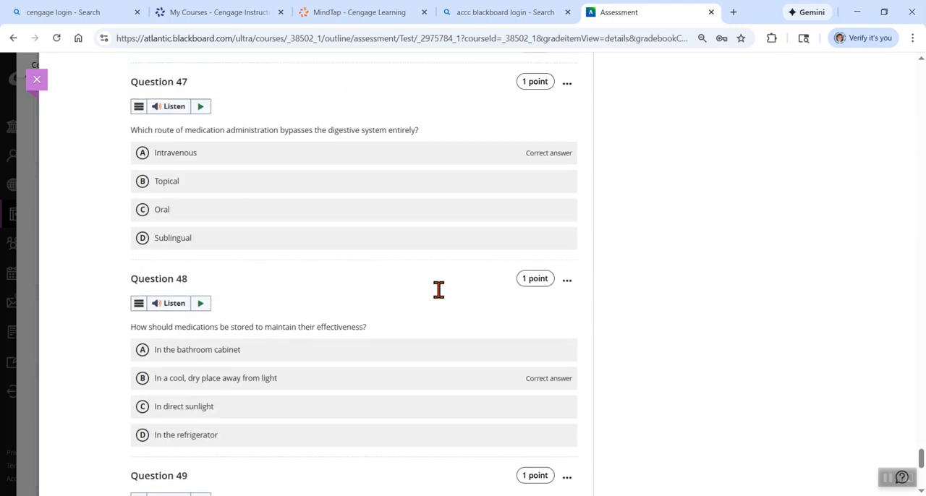
scroll(438, 289, "up", 20)
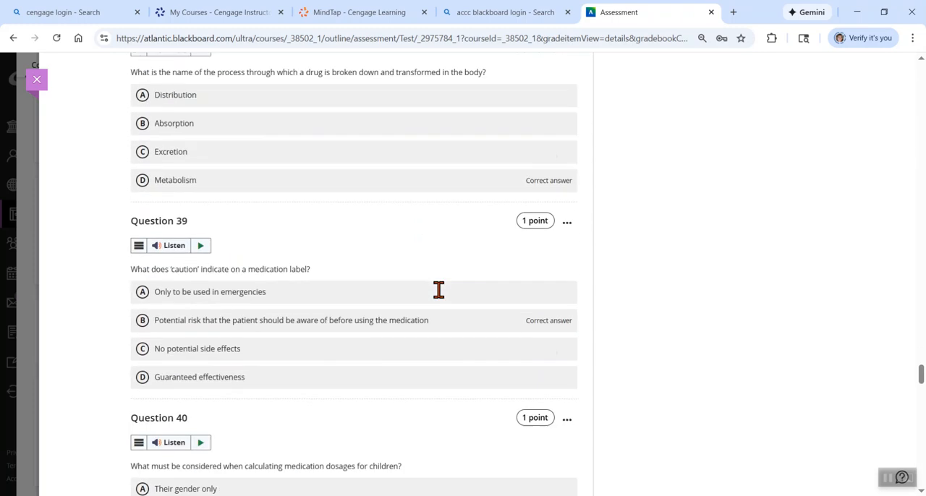
scroll(439, 289, "up", 20)
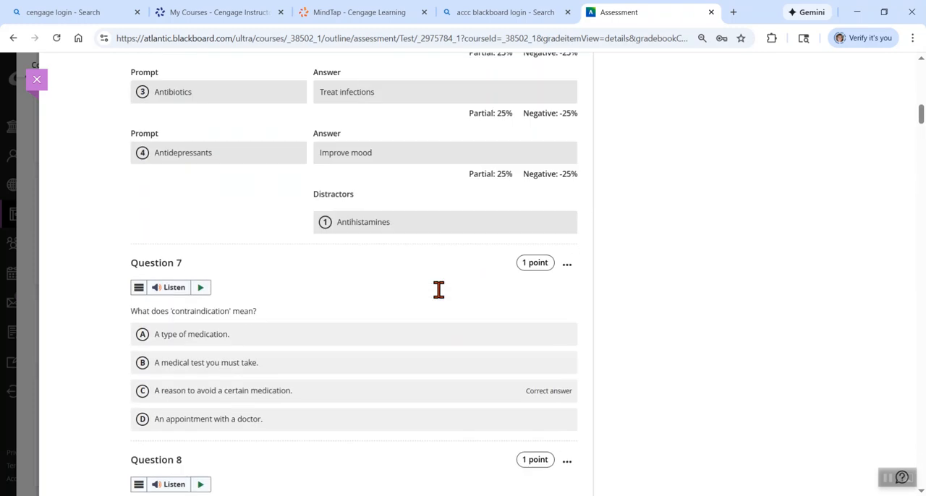